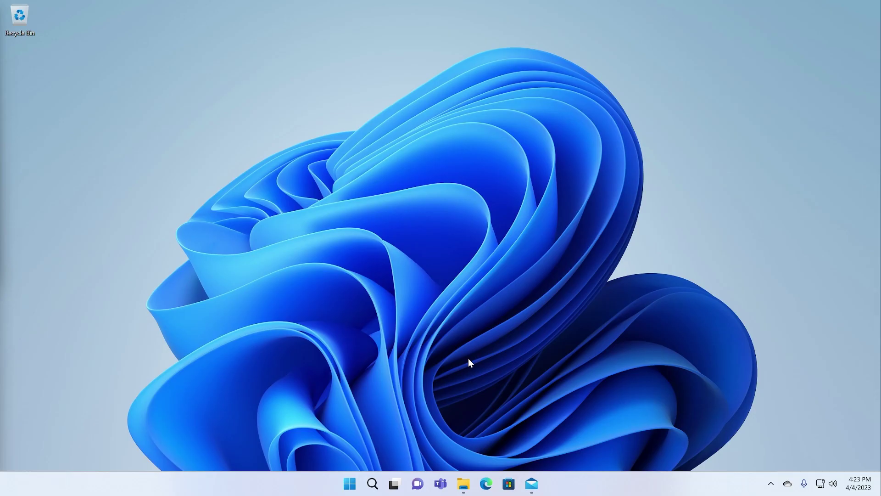
Step: Open the Start menu with the Windows key to search for an app
{"action": "key", "text": "super"}
Step: Search 'photos', launch Photos, and select the two-cats photo in All Photos
{"action": "type", "text": "photos"}
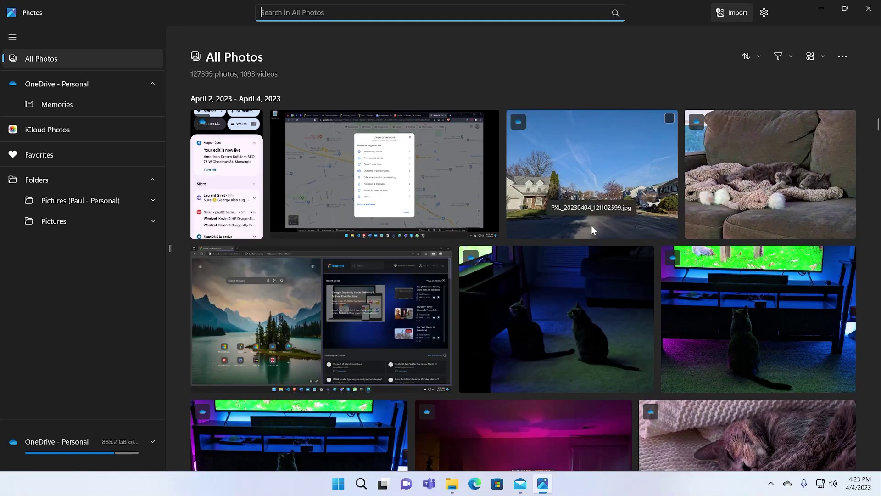
{"action": "scroll", "coordinate": [574, 268], "scroll_direction": "down", "scroll_amount": 1}
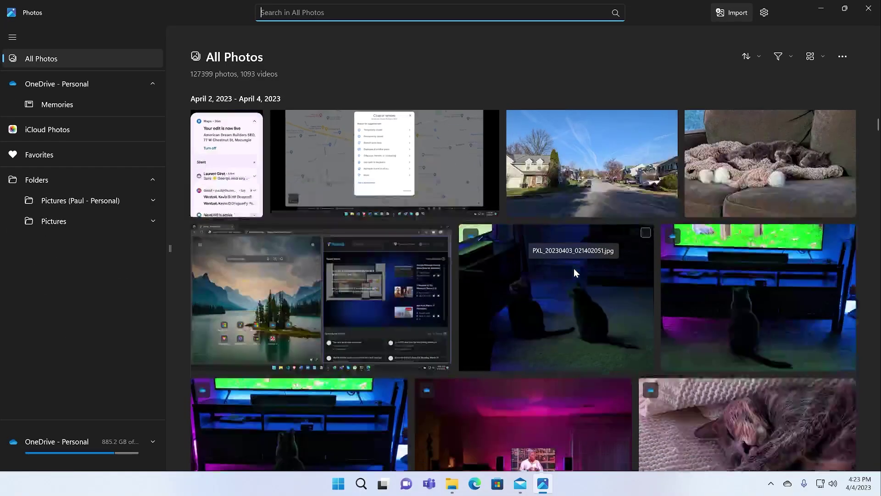
{"action": "scroll", "coordinate": [574, 268], "scroll_direction": "down", "scroll_amount": 2}
{"action": "scroll", "coordinate": [573, 268], "scroll_direction": "up", "scroll_amount": 3}
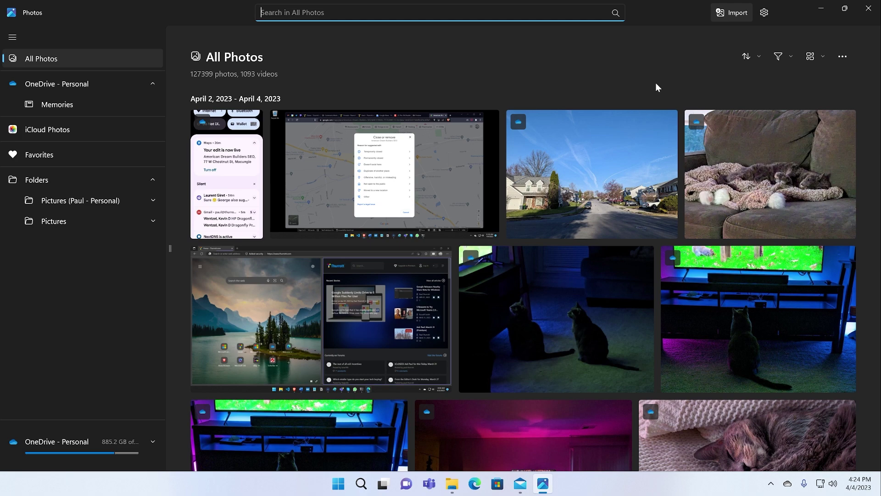
{"action": "scroll", "coordinate": [624, 138], "scroll_direction": "down", "scroll_amount": 3}
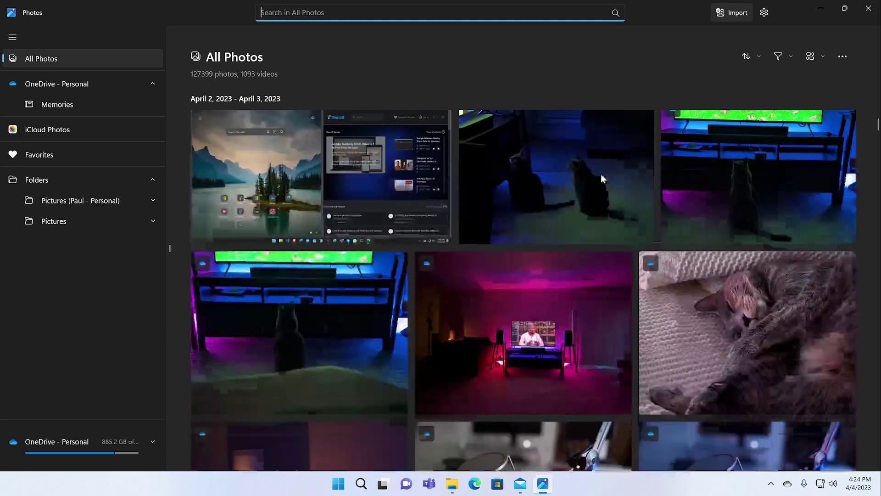
{"action": "left_click", "coordinate": [595, 181], "text": "ctrl"}
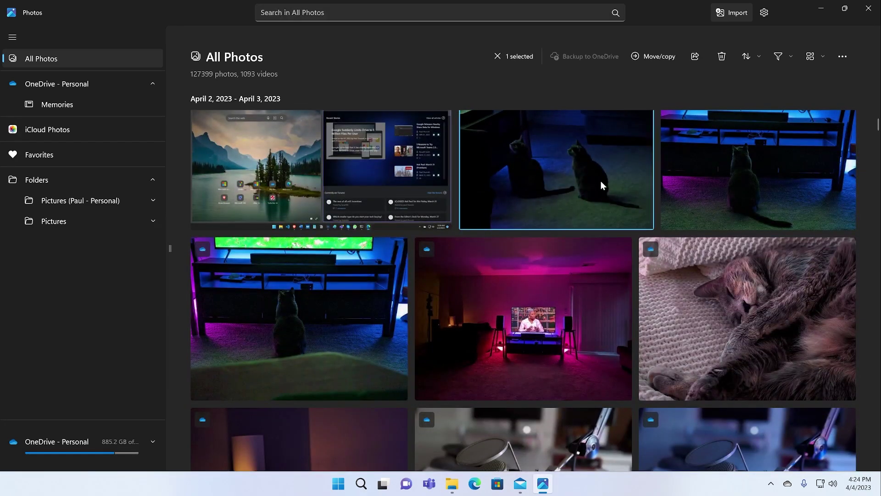
Step: Open the two-cats photo, maximise the viewer, and flip to the cat-by-TV photo and back
{"action": "left_click", "coordinate": [560, 174]}
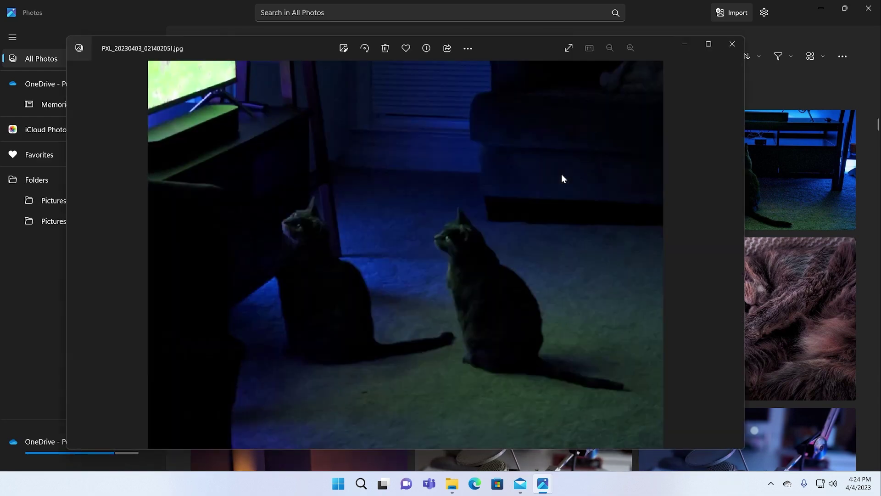
{"action": "left_click_drag", "start_coordinate": [534, 49], "coordinate": [563, 44]}
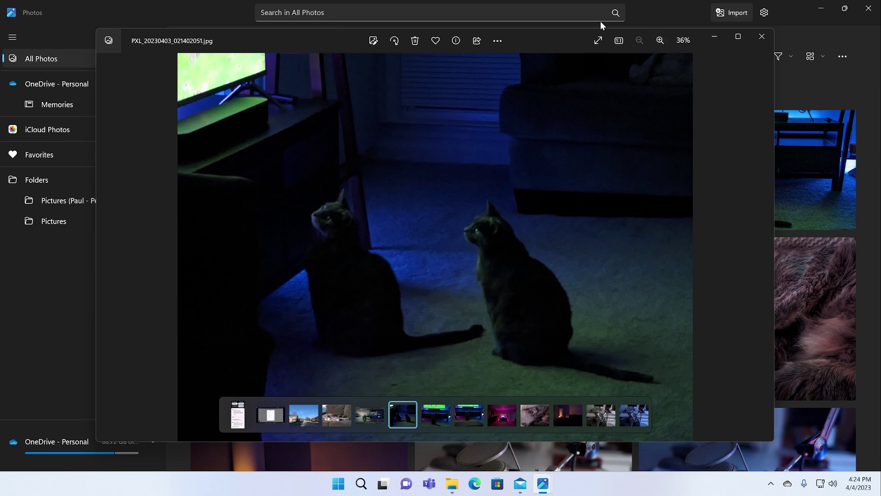
{"action": "double_click", "coordinate": [546, 41]}
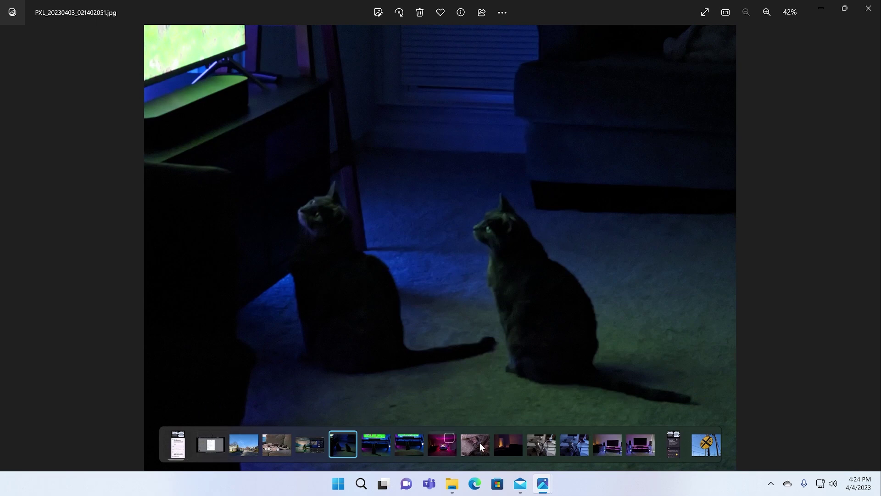
{"action": "left_click", "coordinate": [377, 452]}
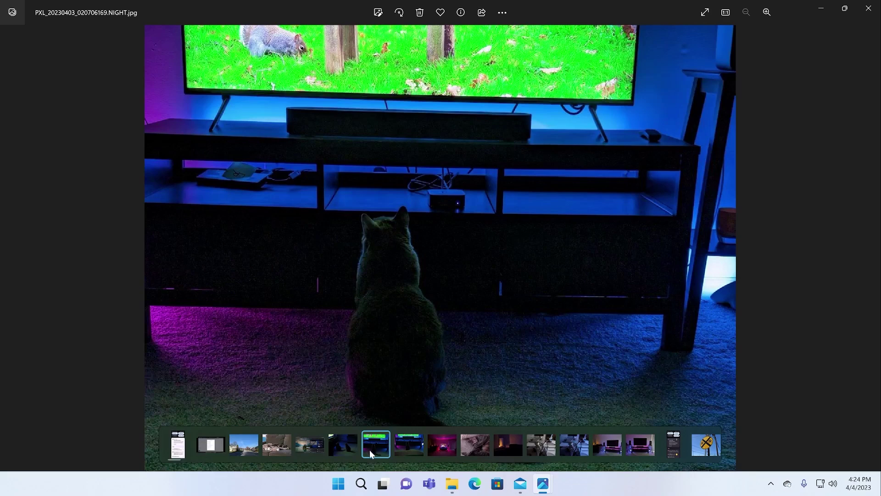
{"action": "left_click", "coordinate": [346, 446]}
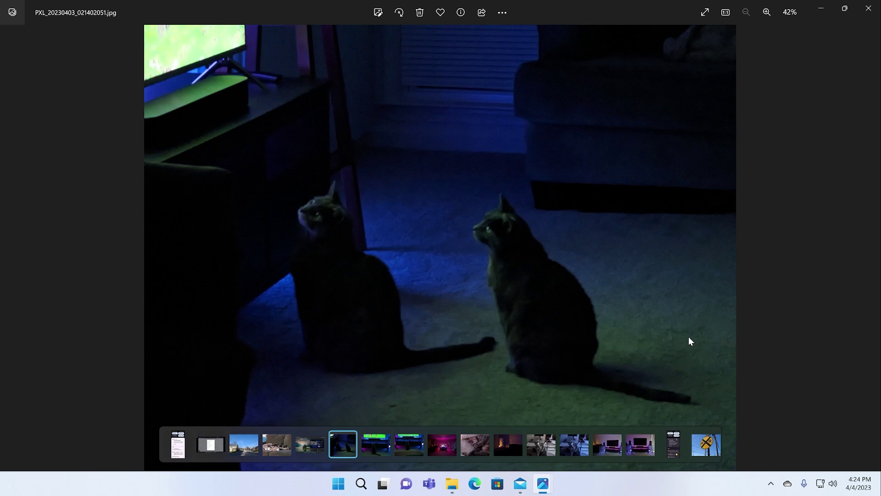
Step: In the editor, try saturation at -30, fully drained, then boosted with added warmth
{"action": "left_click", "coordinate": [380, 17]}
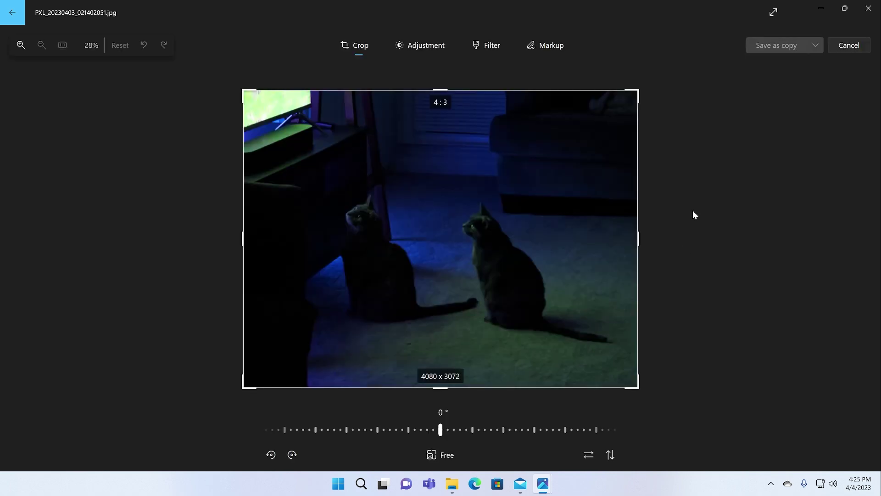
{"action": "left_click", "coordinate": [419, 46]}
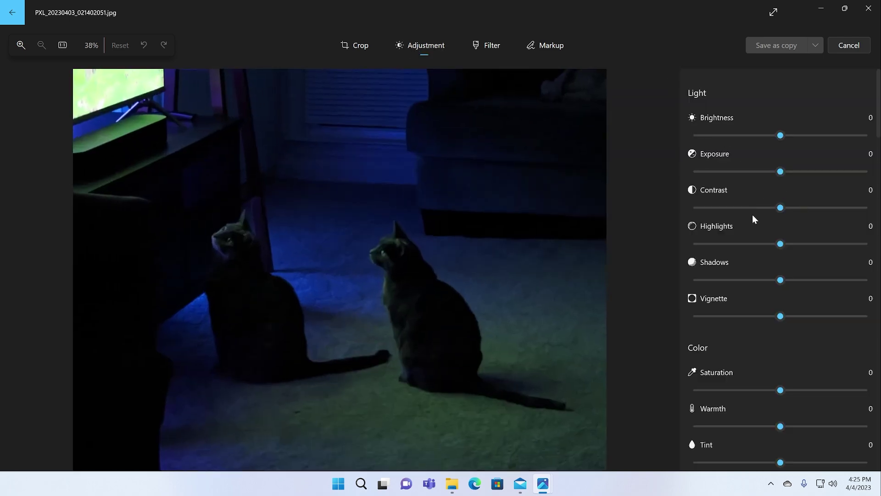
{"action": "scroll", "coordinate": [761, 362], "scroll_direction": "down", "scroll_amount": 1}
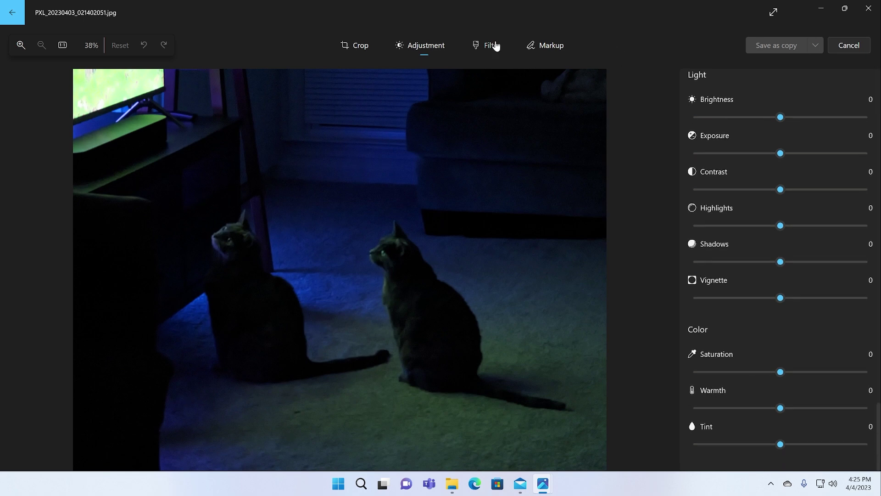
{"action": "left_click", "coordinate": [752, 372]}
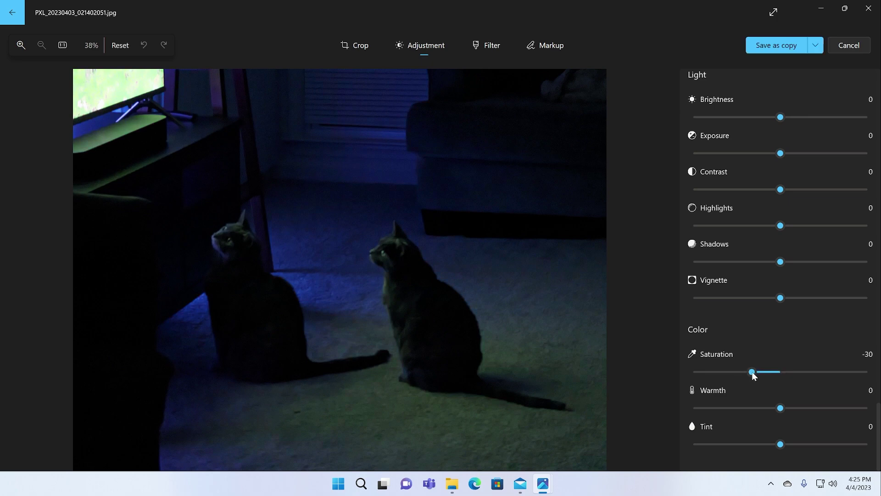
{"action": "left_click_drag", "start_coordinate": [729, 375], "coordinate": [858, 377]}
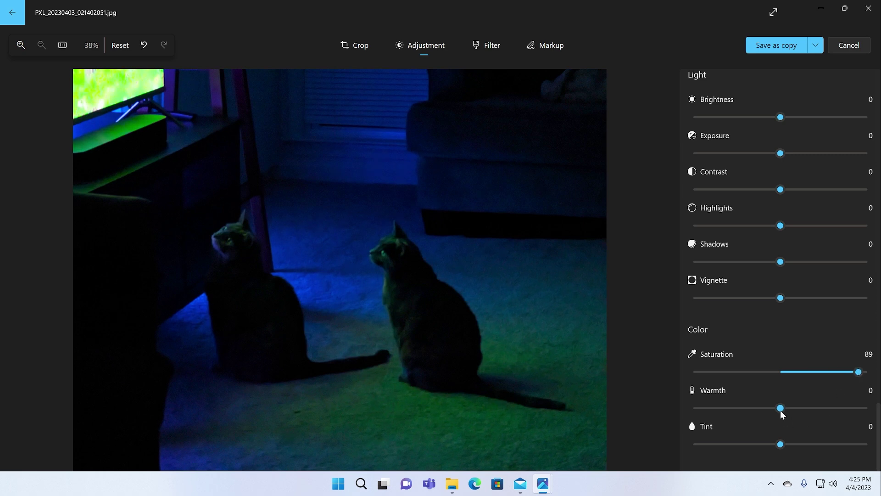
{"action": "mouse_move", "coordinate": [780, 408]}
{"action": "left_mouse_down"}
{"action": "mouse_move", "coordinate": [832, 406]}
{"action": "mouse_move", "coordinate": [703, 409]}
{"action": "mouse_move", "coordinate": [780, 412]}
{"action": "left_mouse_up"}
Step: Try Auto Enhance and the Punch filter, then draw a zigzag markup stroke across the cats
{"action": "left_click", "coordinate": [487, 48]}
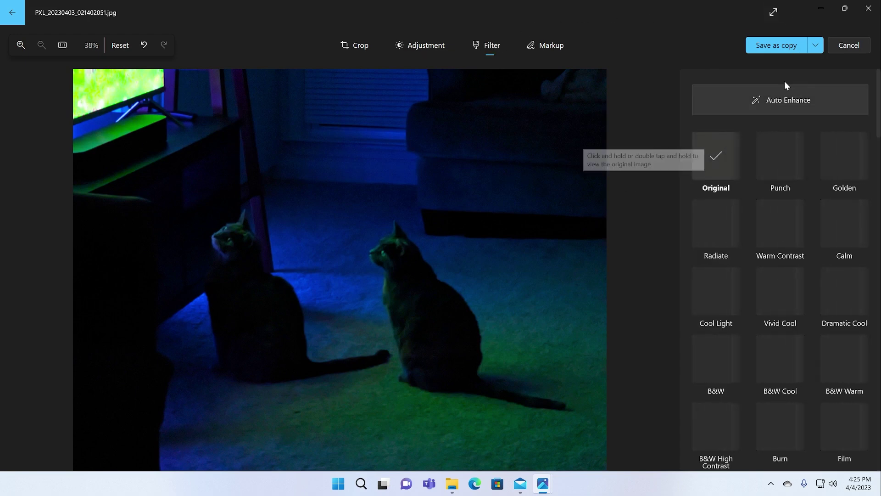
{"action": "left_click", "coordinate": [788, 100]}
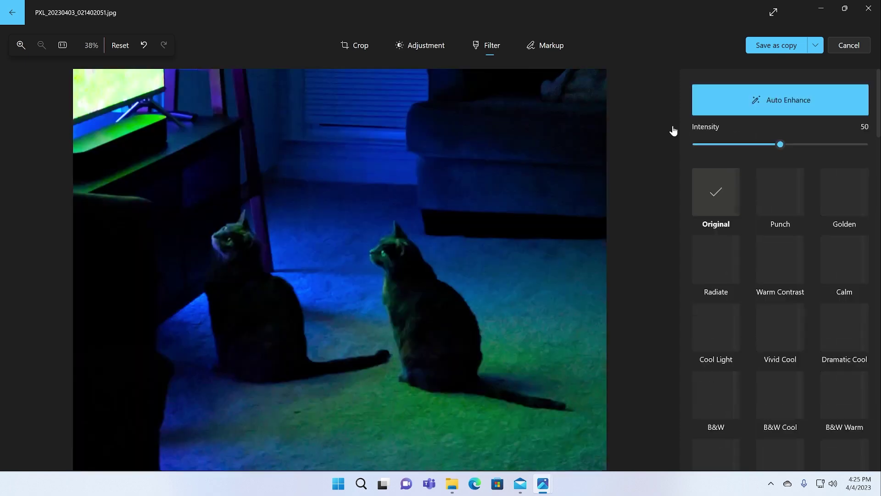
{"action": "left_click", "coordinate": [792, 184]}
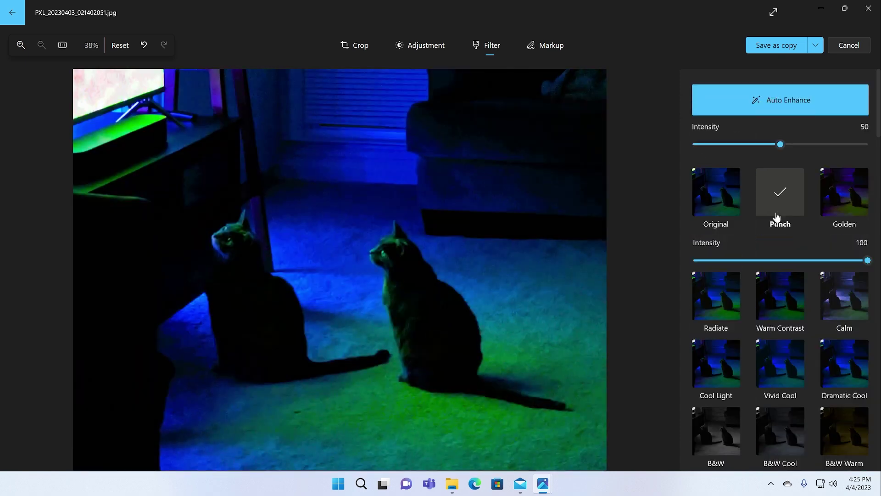
{"action": "left_click", "coordinate": [550, 45]}
{"action": "mouse_move", "coordinate": [381, 117]}
{"action": "left_mouse_down"}
{"action": "mouse_move", "coordinate": [332, 175]}
{"action": "mouse_move", "coordinate": [395, 217]}
{"action": "mouse_move", "coordinate": [390, 292]}
{"action": "mouse_move", "coordinate": [619, 253]}
{"action": "left_mouse_up"}
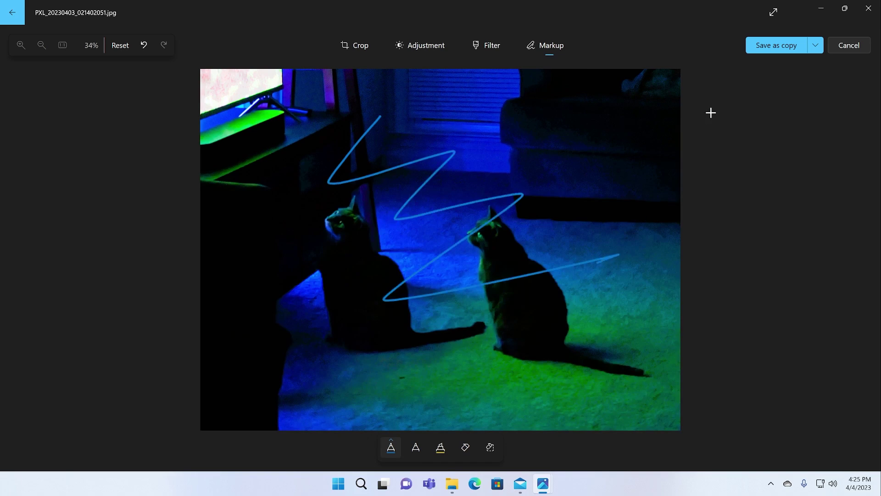
Step: Reset all edits and close the editor without saving
{"action": "left_click", "coordinate": [120, 46]}
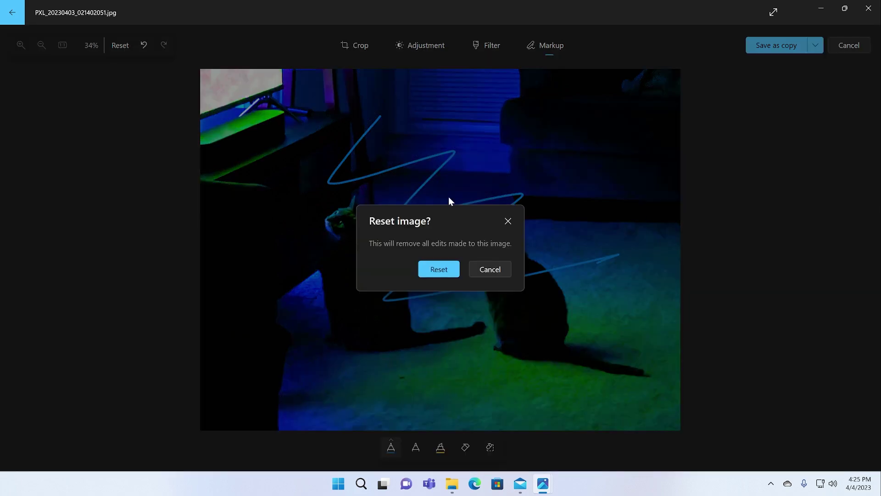
{"action": "left_click", "coordinate": [438, 269]}
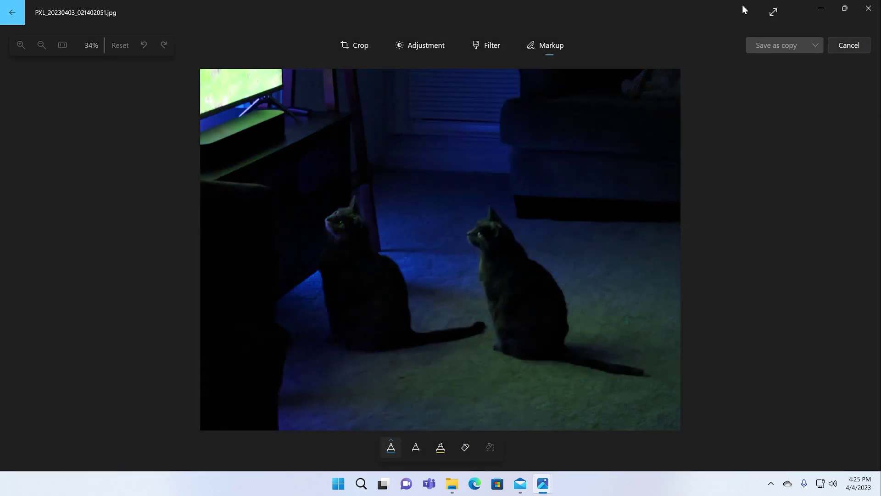
{"action": "left_click", "coordinate": [868, 11]}
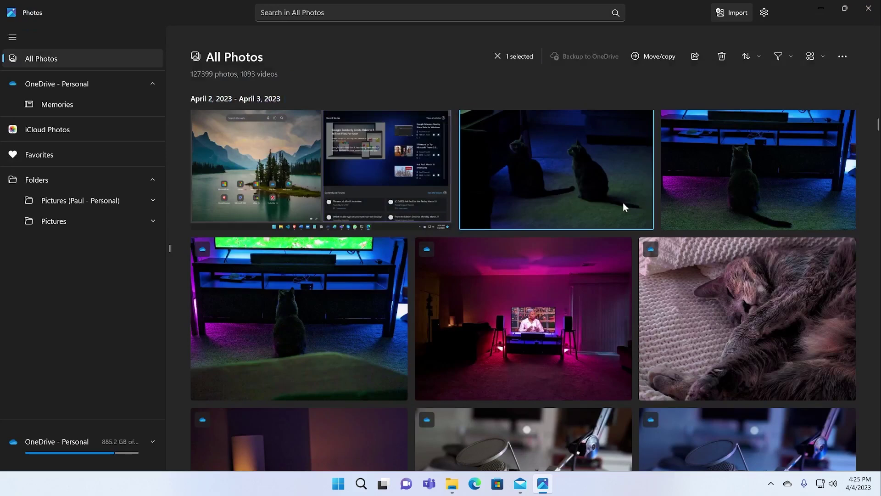
Step: In File Explorer, go to 2023-03 > Dragonflies and open IMG_4178 with Photos
{"action": "key", "text": "super+e"}
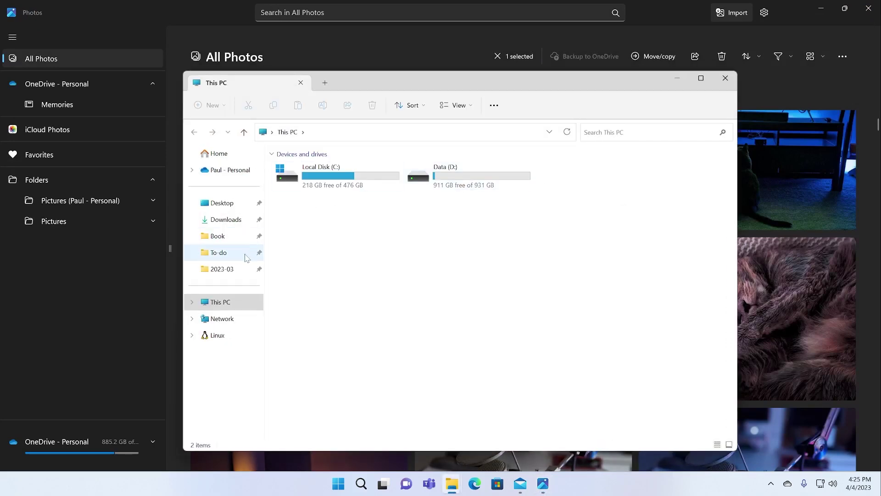
{"action": "left_click", "coordinate": [240, 269]}
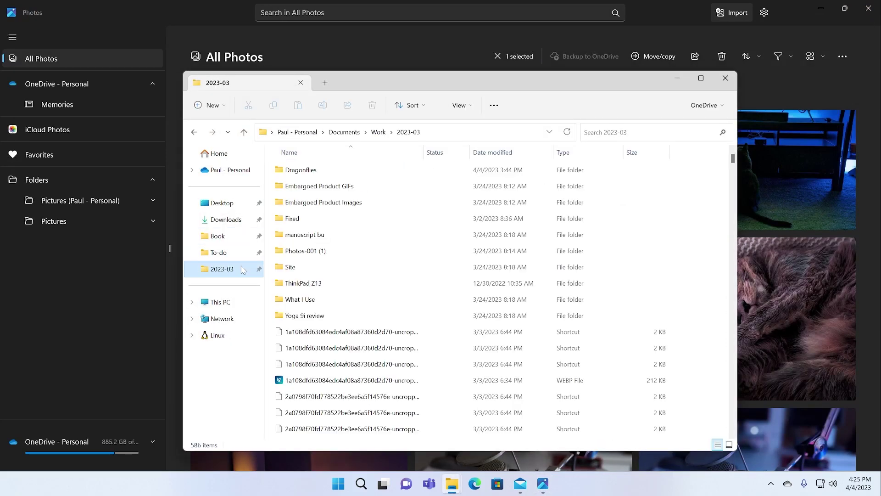
{"action": "double_click", "coordinate": [349, 171]}
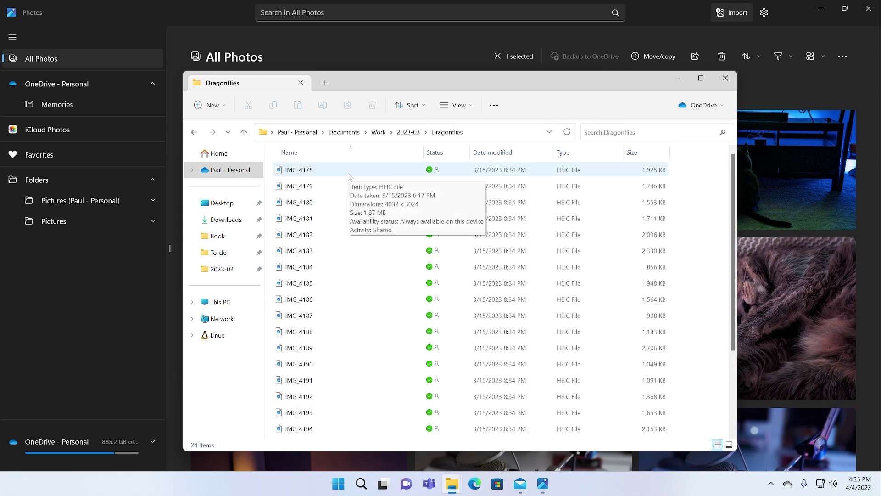
{"action": "right_click", "coordinate": [347, 175]}
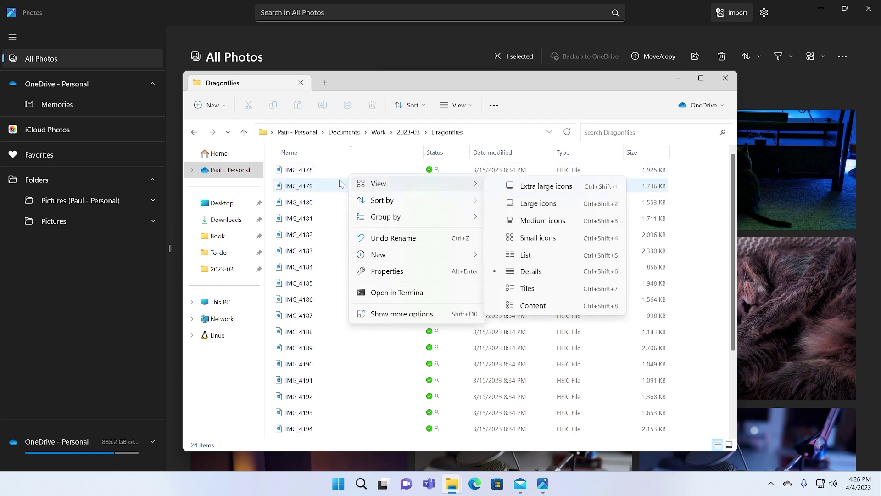
{"action": "left_click", "coordinate": [320, 175]}
{"action": "right_click", "coordinate": [327, 175]}
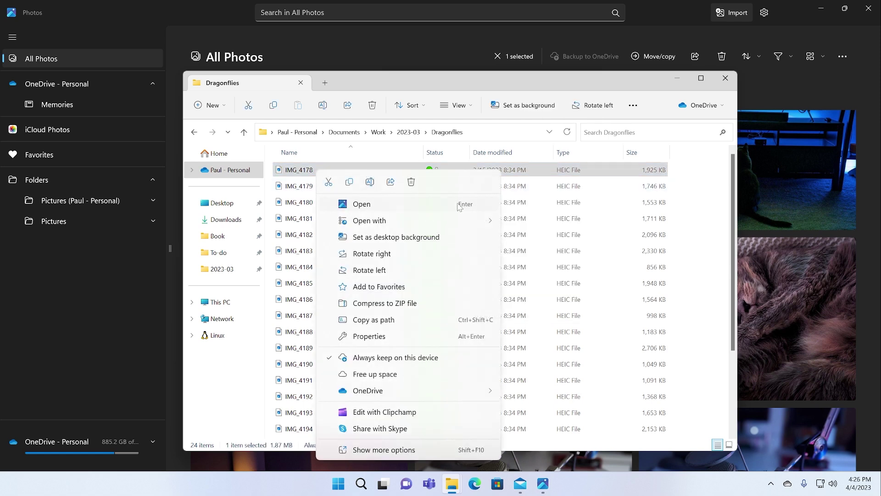
{"action": "mouse_move", "coordinate": [477, 220]}
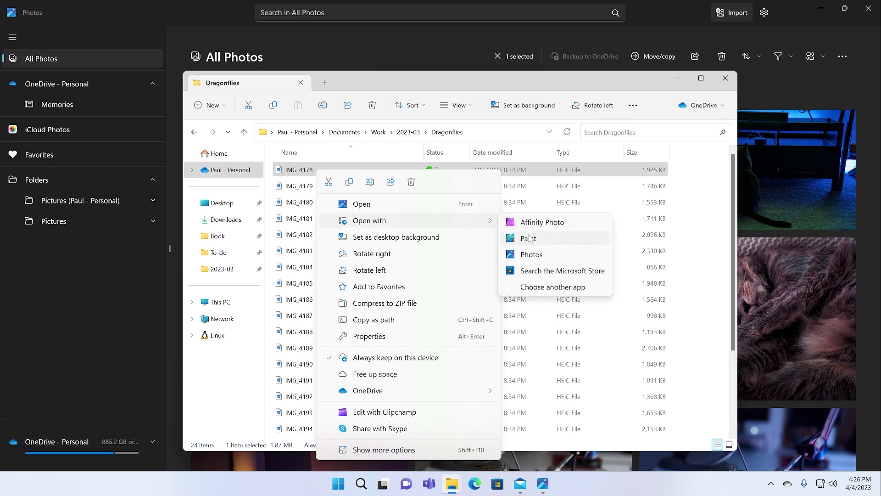
{"action": "left_click", "coordinate": [537, 257]}
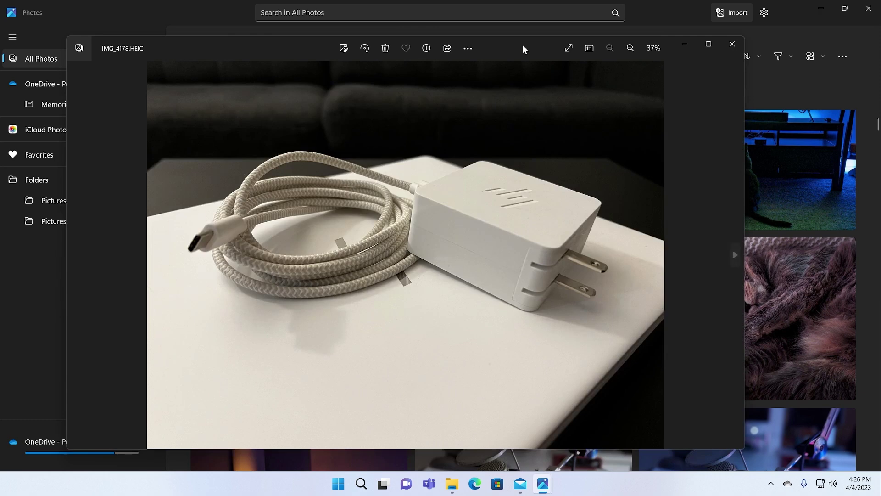
Step: Page forward from IMG_4178 through the laptop photos to IMG_4189, then close the viewer
{"action": "left_click_drag", "start_coordinate": [522, 45], "coordinate": [552, 35]}
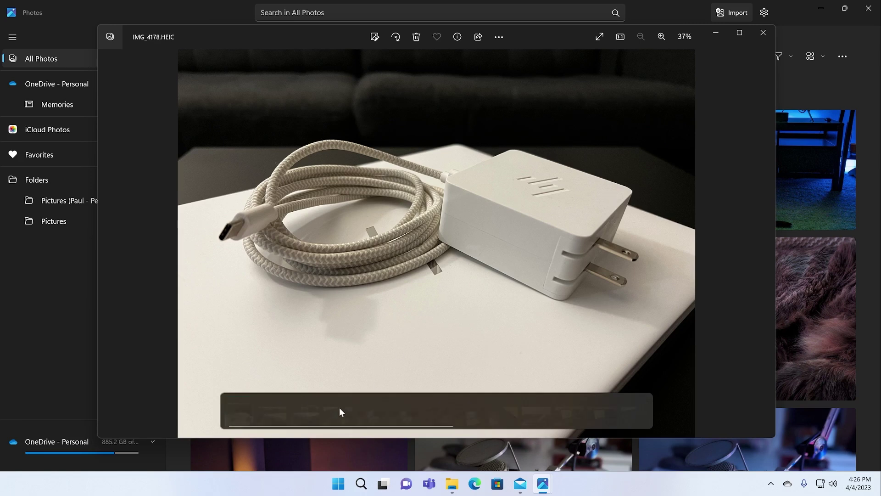
{"action": "key", "text": "Right"}
{"action": "key", "text": "Right"}
{"action": "key", "text": "Right"}
{"action": "key", "text": "Right"}
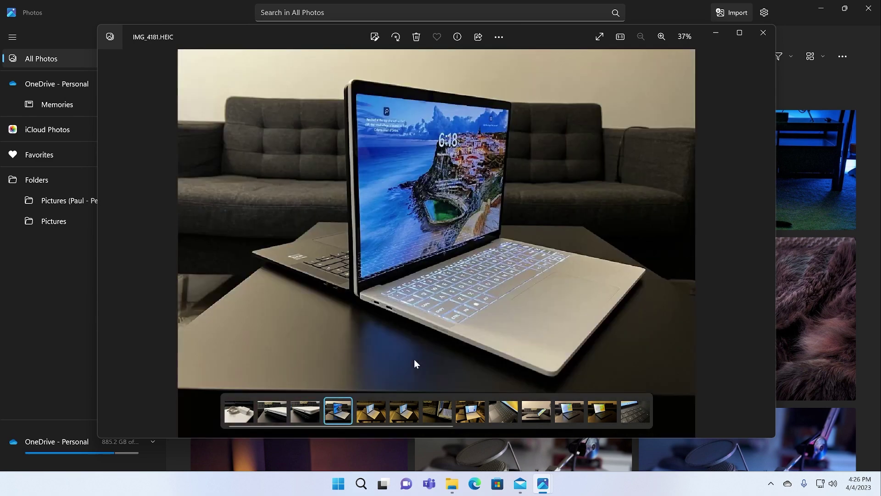
{"action": "key", "text": "Right"}
{"action": "key", "text": "Right"}
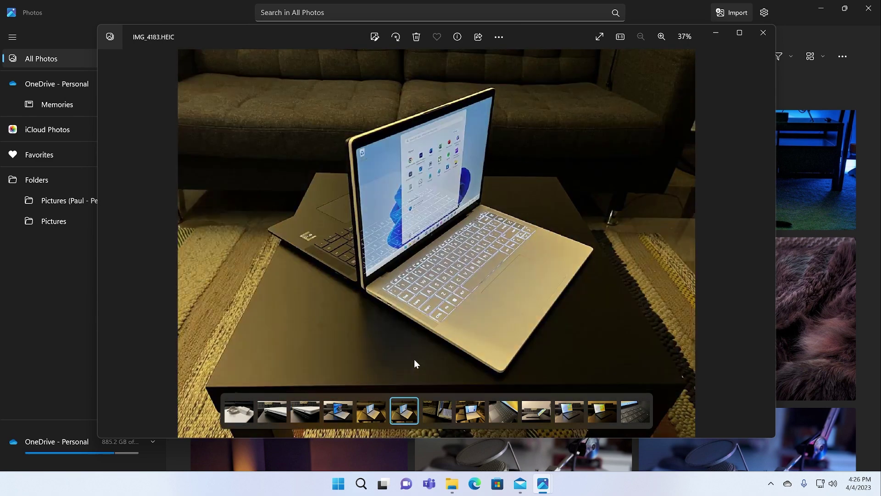
{"action": "key", "text": "Right"}
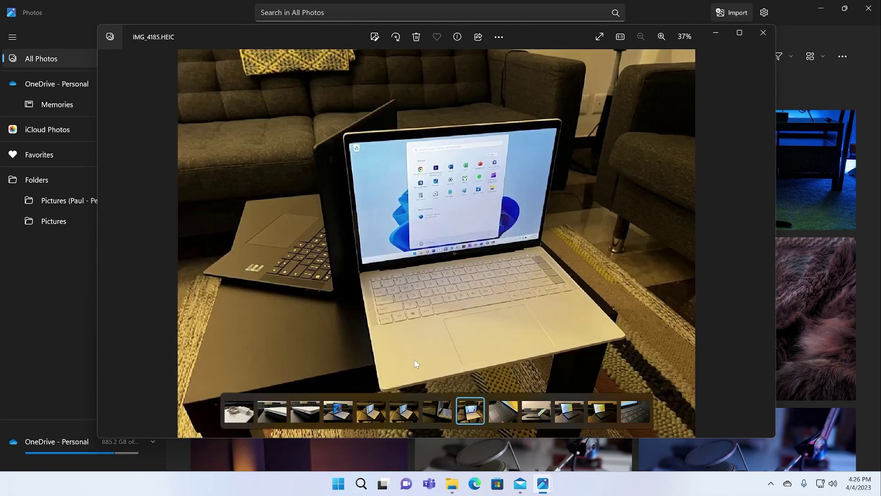
{"action": "key", "text": "Right"}
{"action": "key", "text": "Right"}
{"action": "key", "text": "Right"}
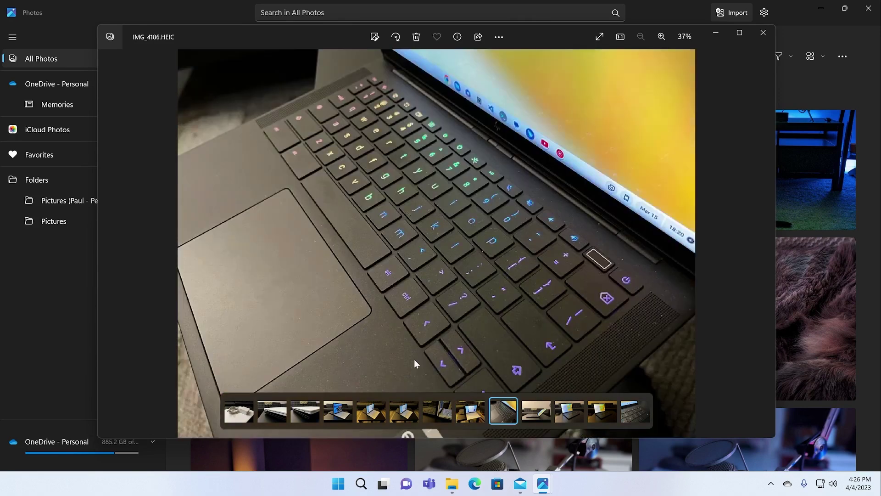
{"action": "key", "text": "Right"}
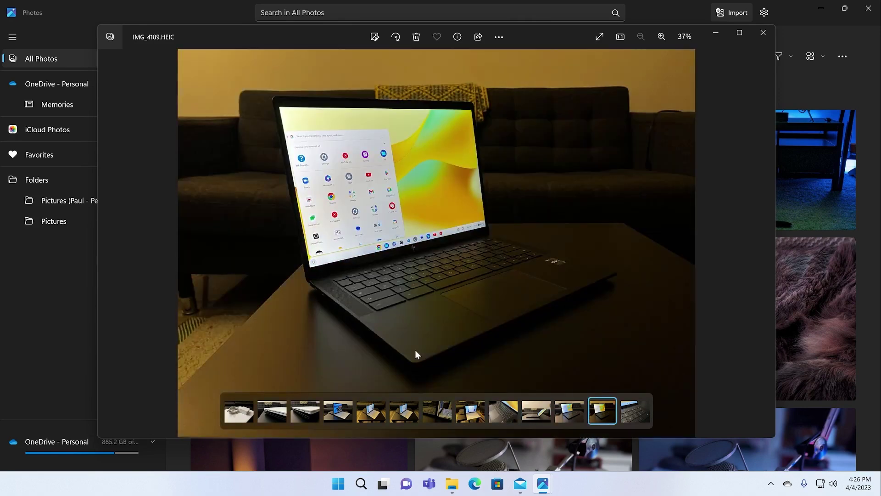
{"action": "left_click", "coordinate": [764, 34]}
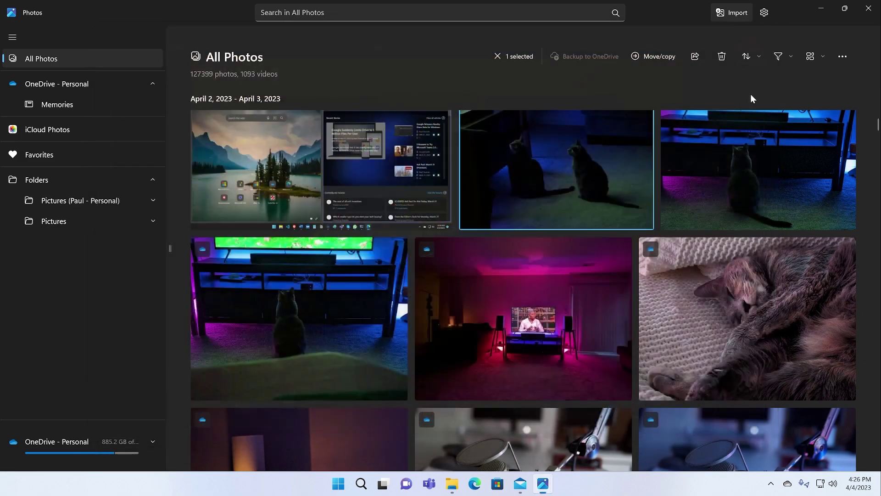
Step: Visit iCloud Photos, then leave the video's full-screen playback for the Media Player library
{"action": "left_click", "coordinate": [51, 130]}
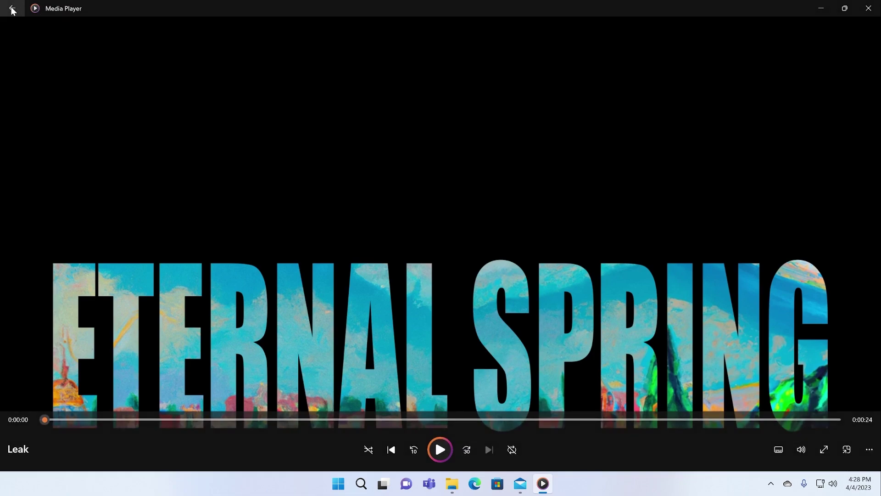
{"action": "left_click", "coordinate": [13, 9]}
Step: View Media Player's music by songs, albums and artists, check the Video library, then close it
{"action": "left_click", "coordinate": [46, 79]}
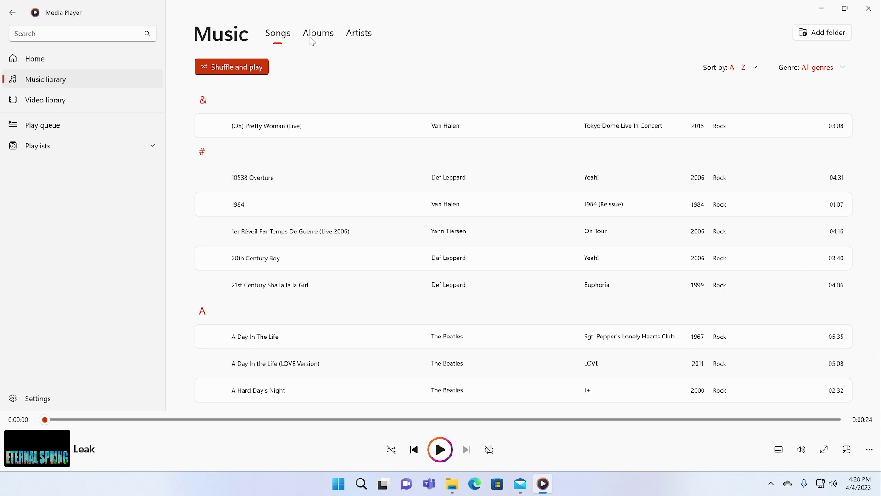
{"action": "left_click", "coordinate": [314, 36]}
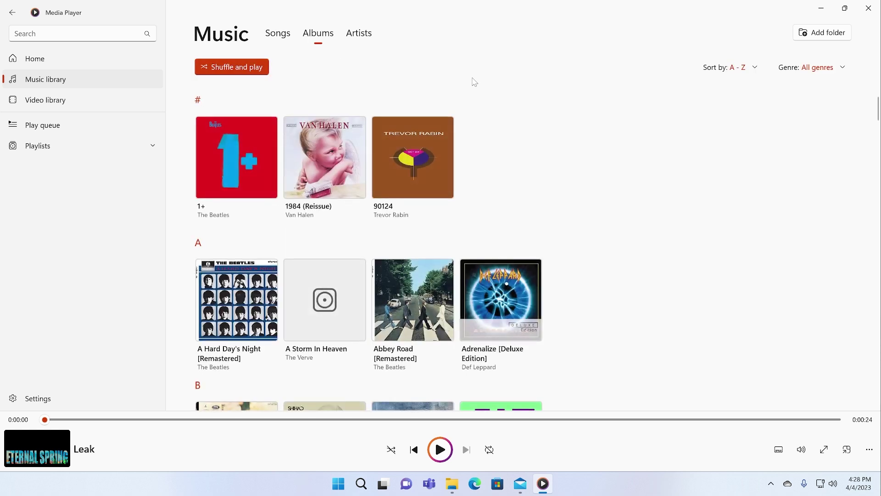
{"action": "left_click", "coordinate": [352, 38]}
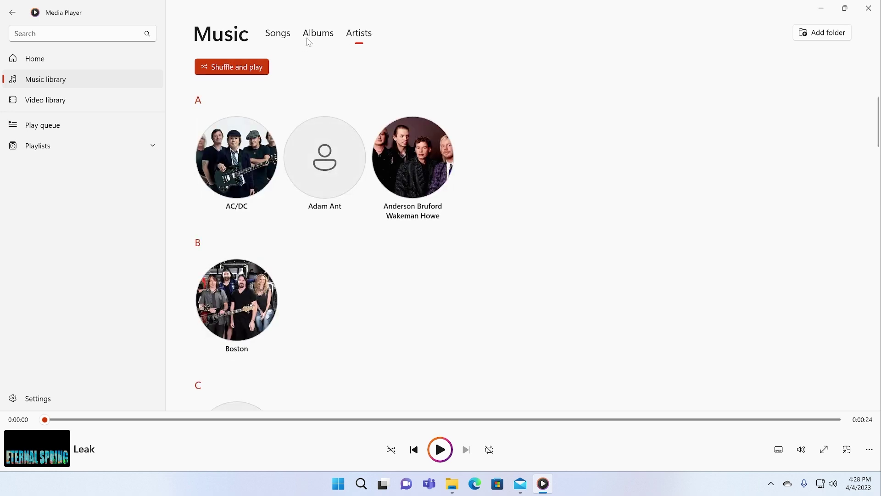
{"action": "left_click", "coordinate": [85, 107]}
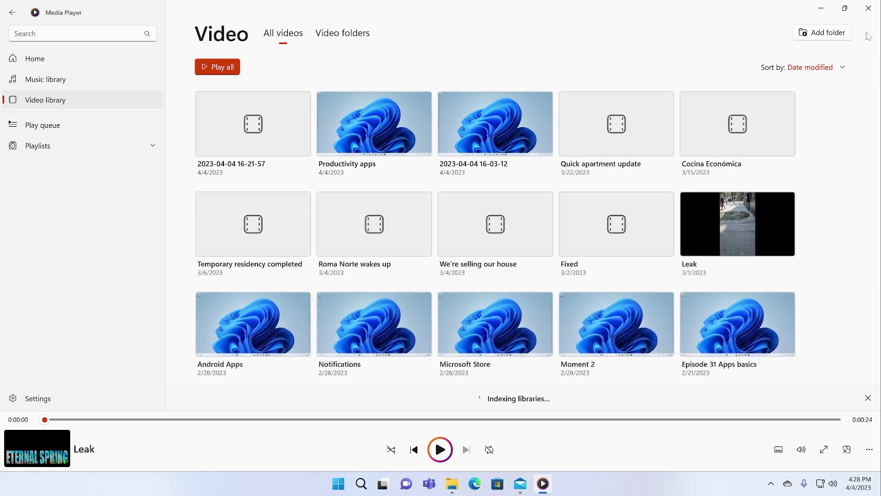
{"action": "left_click", "coordinate": [865, 15]}
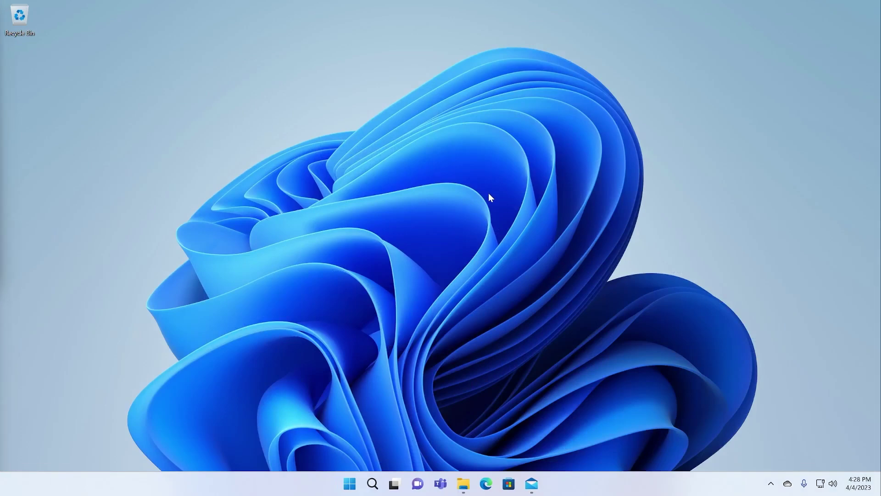
Step: Launch Movies & TV via a 'movies' Start search, view Purchased, then return to Explore
{"action": "key", "text": "super"}
{"action": "type", "text": "movies"}
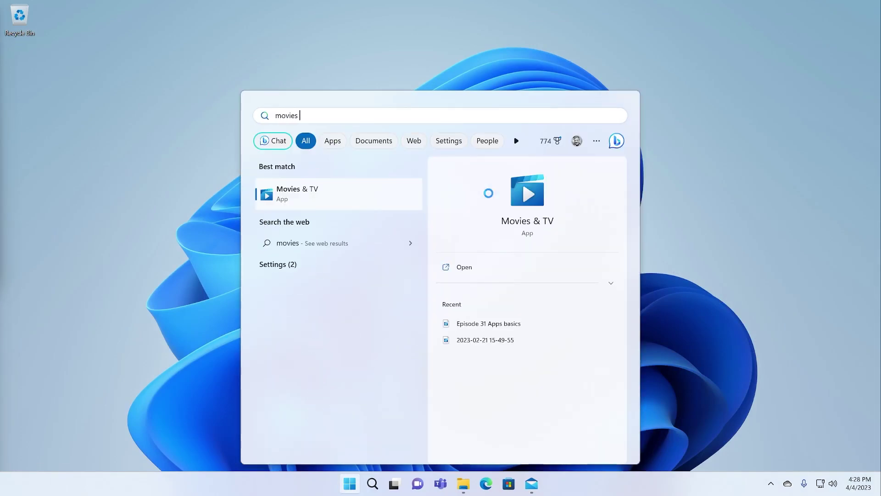
{"action": "key", "text": "Return"}
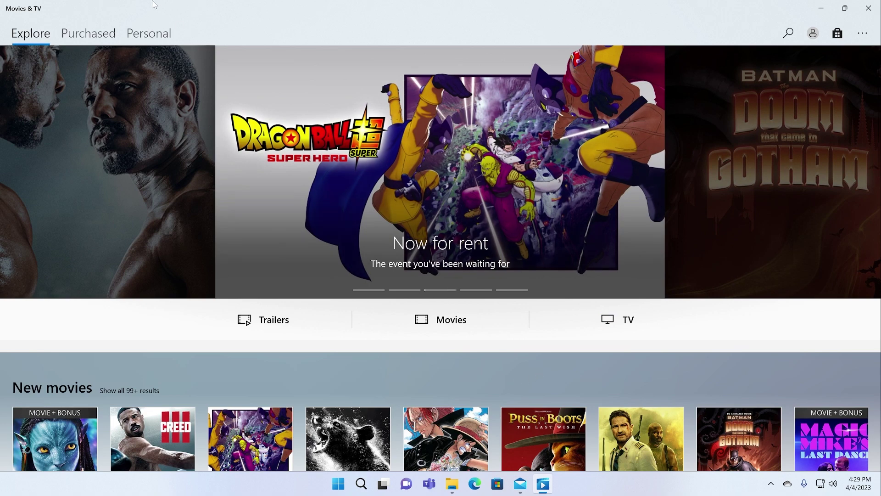
{"action": "left_click", "coordinate": [88, 33]}
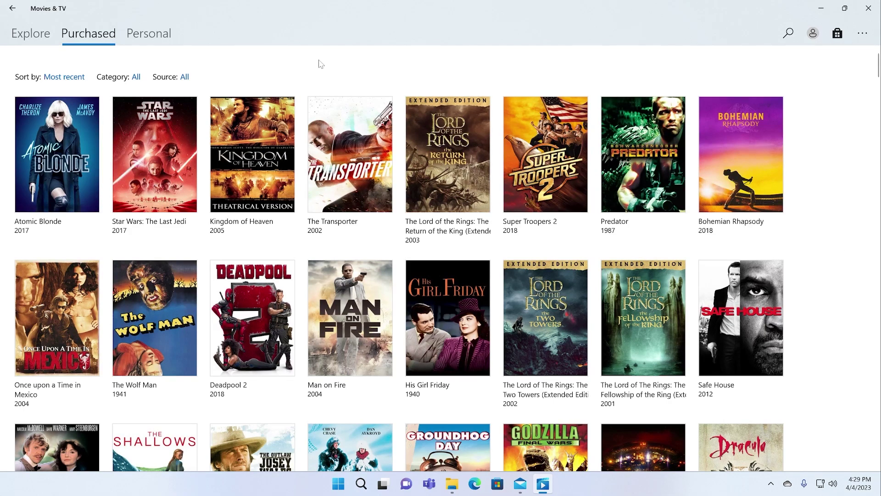
{"action": "left_click", "coordinate": [39, 41]}
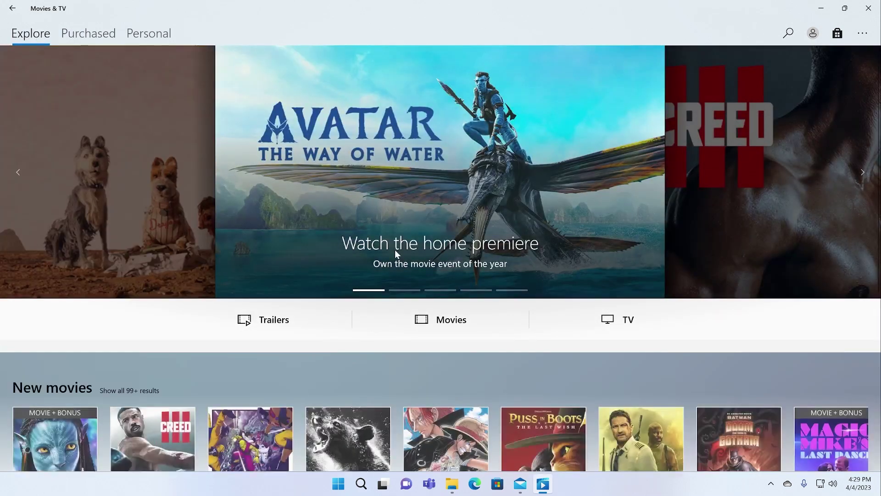
Step: Open the Avatar: The Way of Water listing from New movies and check its Movies Anywhere badge
{"action": "scroll", "coordinate": [582, 362], "scroll_direction": "down", "scroll_amount": 3}
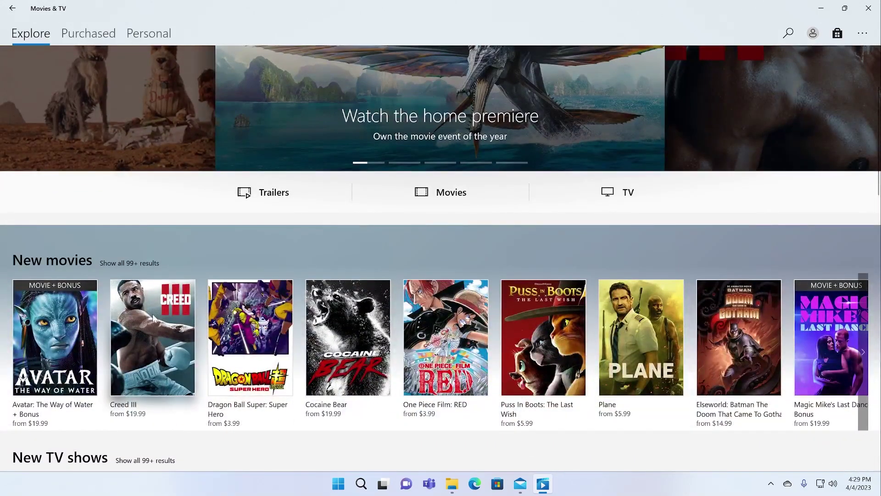
{"action": "left_click", "coordinate": [72, 326]}
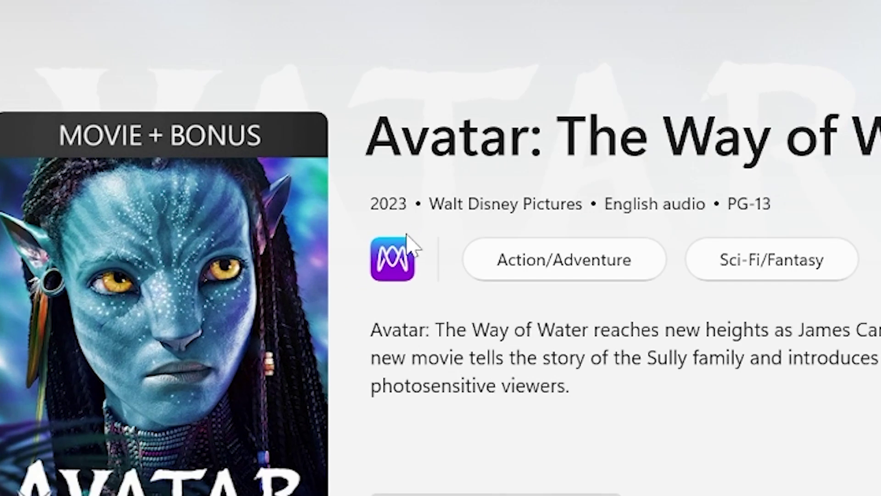
{"action": "left_click", "coordinate": [401, 271]}
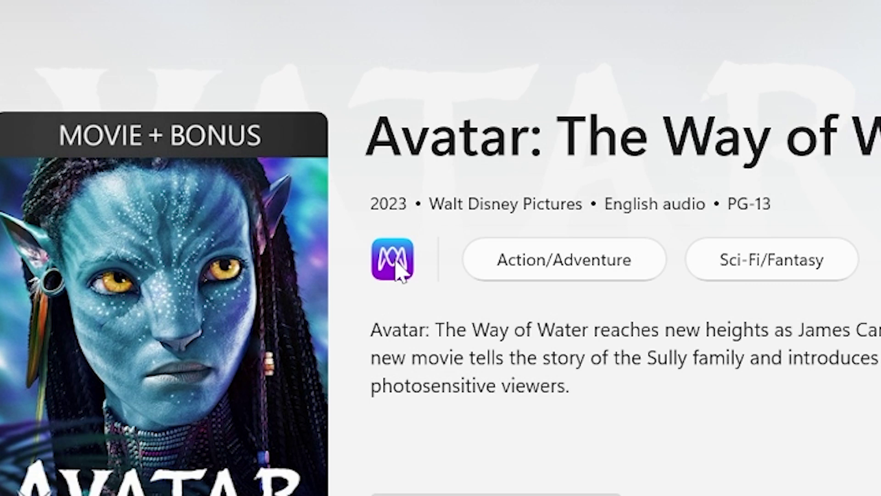
{"action": "mouse_move", "coordinate": [401, 272]}
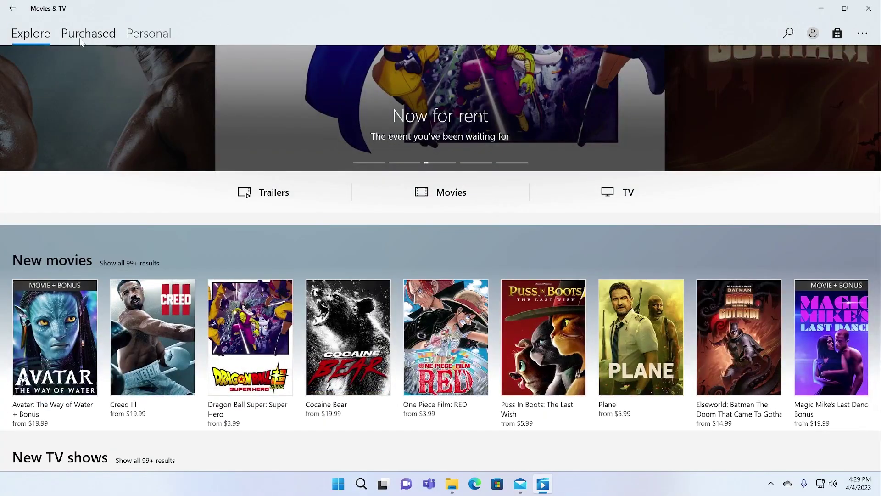
Step: Browse the Purchased and Personal video libraries, then go back to Explore and close Movies & TV
{"action": "left_click", "coordinate": [106, 37]}
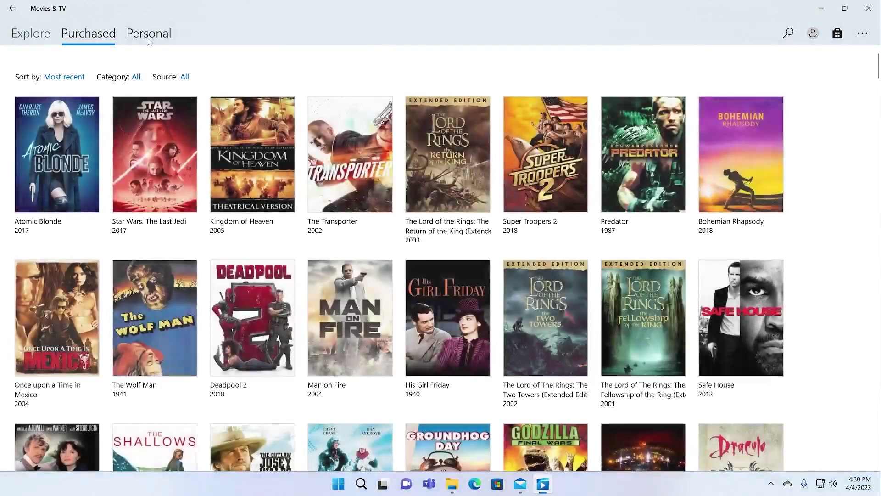
{"action": "left_click", "coordinate": [148, 39]}
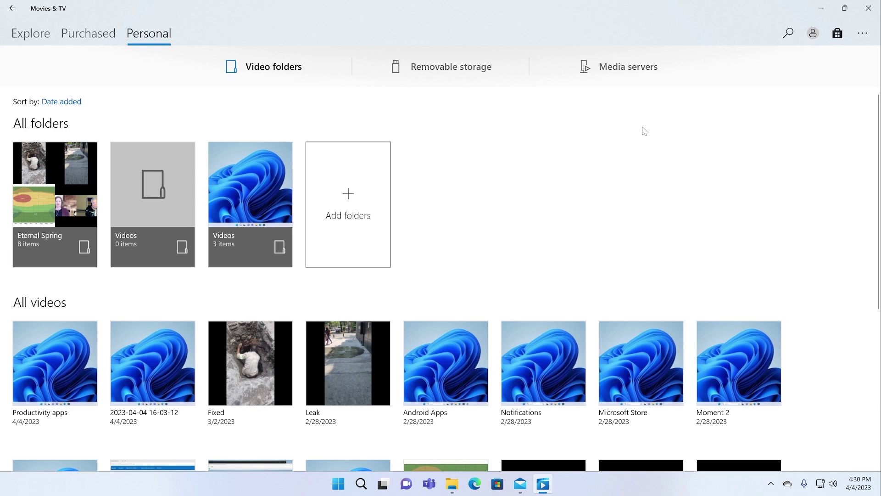
{"action": "scroll", "coordinate": [657, 182], "scroll_direction": "down", "scroll_amount": 3}
{"action": "scroll", "coordinate": [657, 182], "scroll_direction": "down", "scroll_amount": 2}
{"action": "scroll", "coordinate": [656, 179], "scroll_direction": "up", "scroll_amount": 5}
{"action": "left_click", "coordinate": [39, 37]}
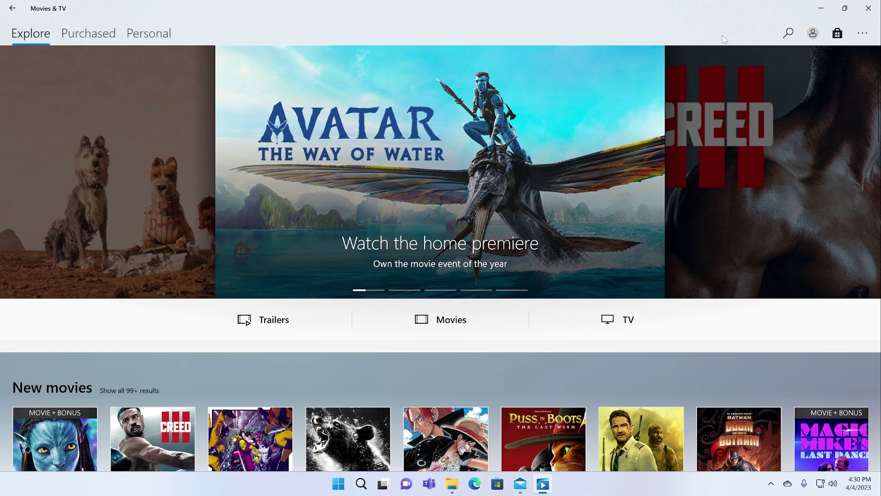
{"action": "left_click", "coordinate": [866, 11]}
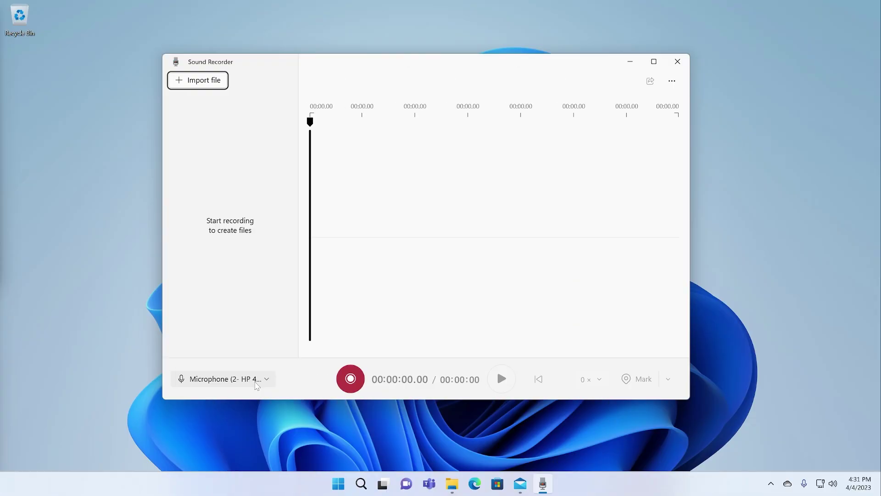
Step: Check which microphones Sound Recorder can record from, then bring up its Settings page
{"action": "left_click", "coordinate": [255, 382]}
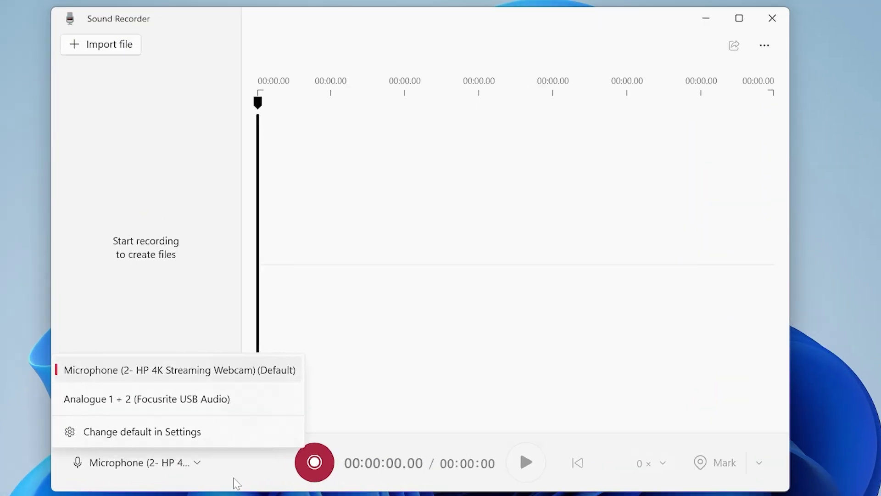
{"action": "left_click", "coordinate": [765, 60]}
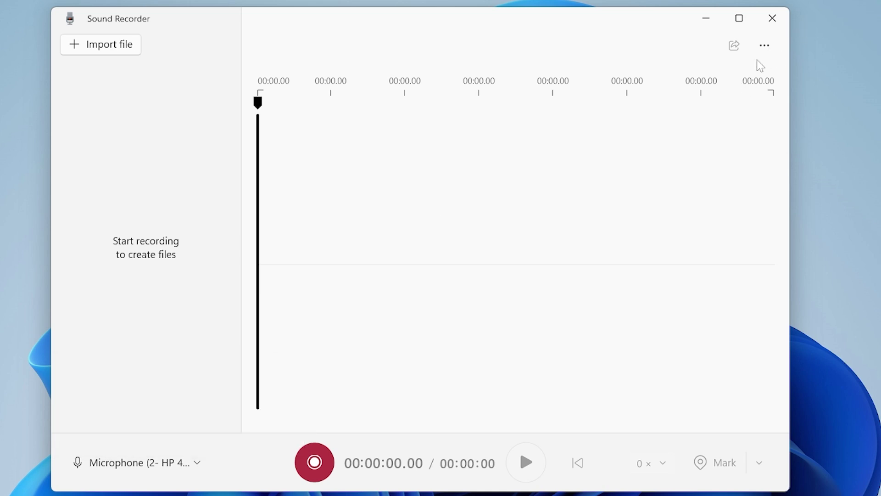
{"action": "left_click", "coordinate": [764, 45]}
{"action": "left_click", "coordinate": [693, 137]}
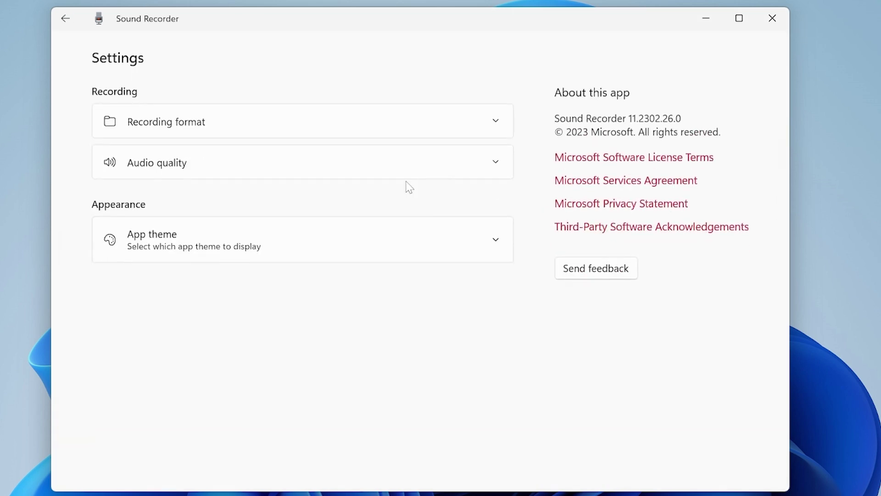
{"action": "left_click", "coordinate": [248, 122]}
{"action": "left_click", "coordinate": [219, 332]}
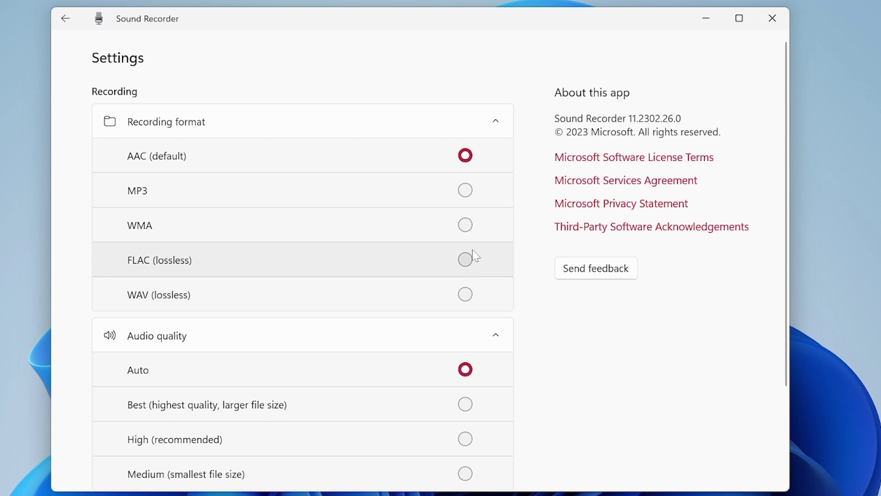
{"action": "scroll", "coordinate": [474, 248], "scroll_direction": "down", "scroll_amount": 3}
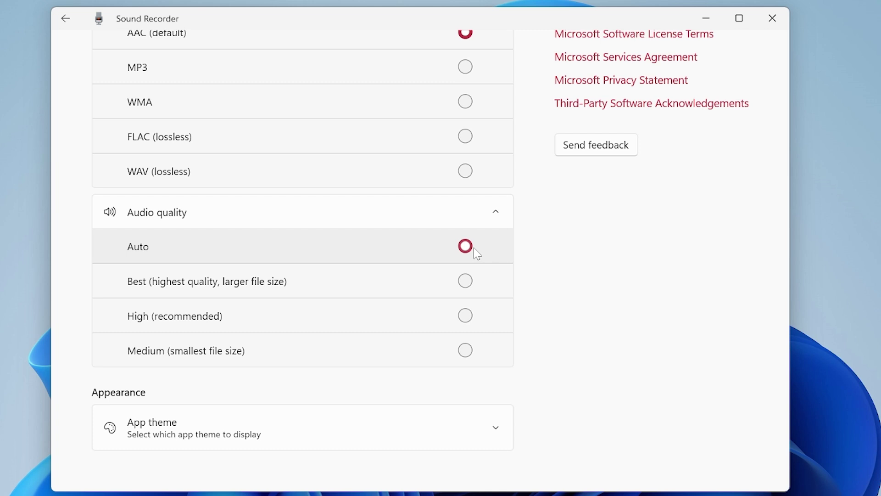
{"action": "scroll", "coordinate": [165, 110], "scroll_direction": "up", "scroll_amount": 3}
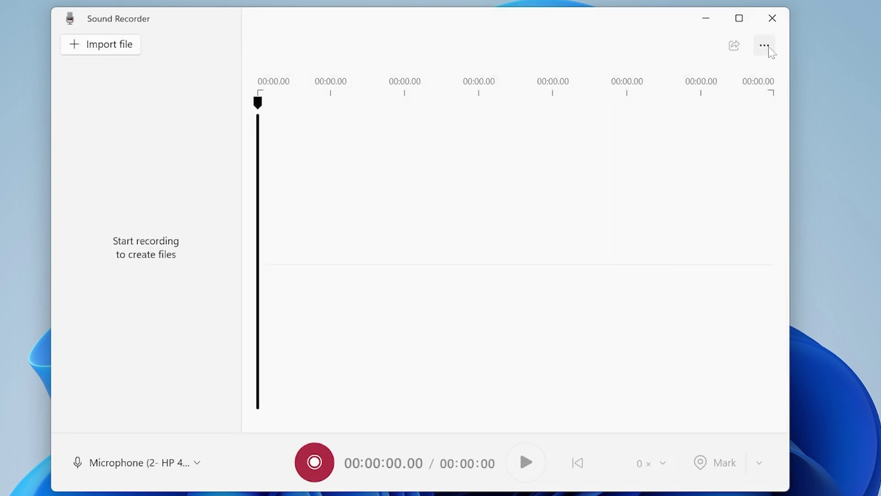
{"action": "left_click", "coordinate": [764, 46]}
{"action": "left_click", "coordinate": [774, 27]}
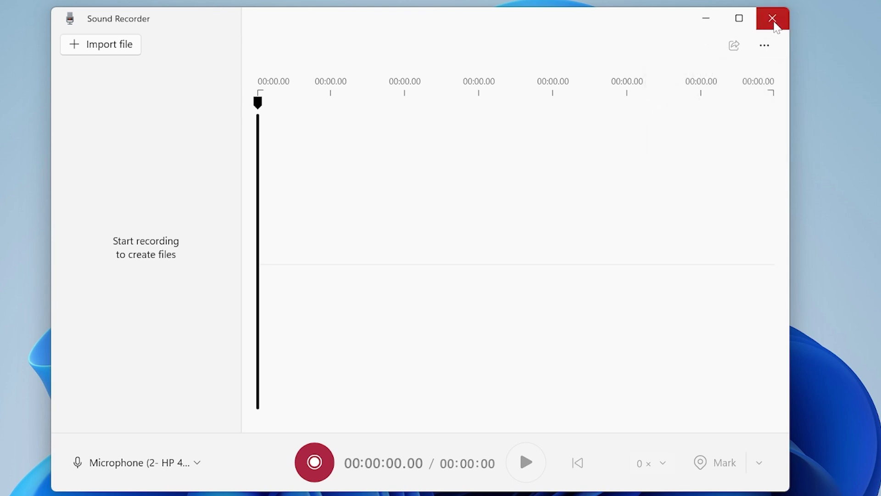
Step: Close Sound Recorder and show Clipchamp's Choose a plan comparison via Upgrade
{"action": "left_click", "coordinate": [774, 25]}
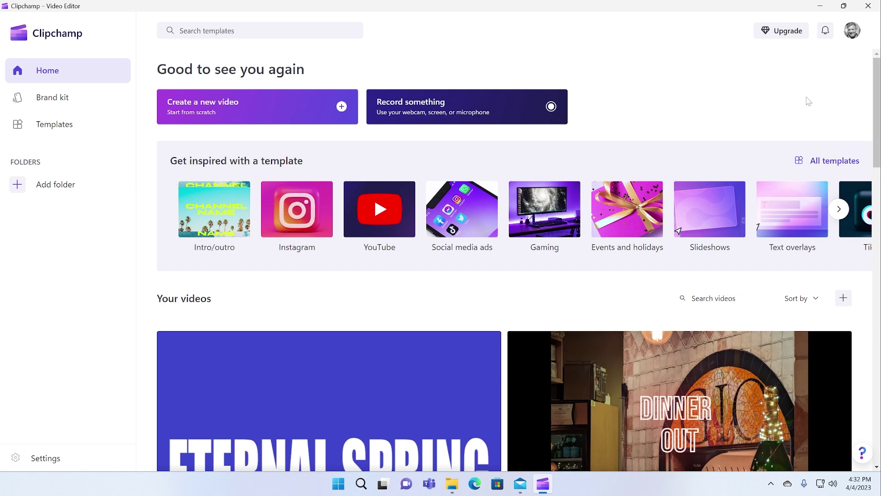
{"action": "left_click", "coordinate": [779, 32]}
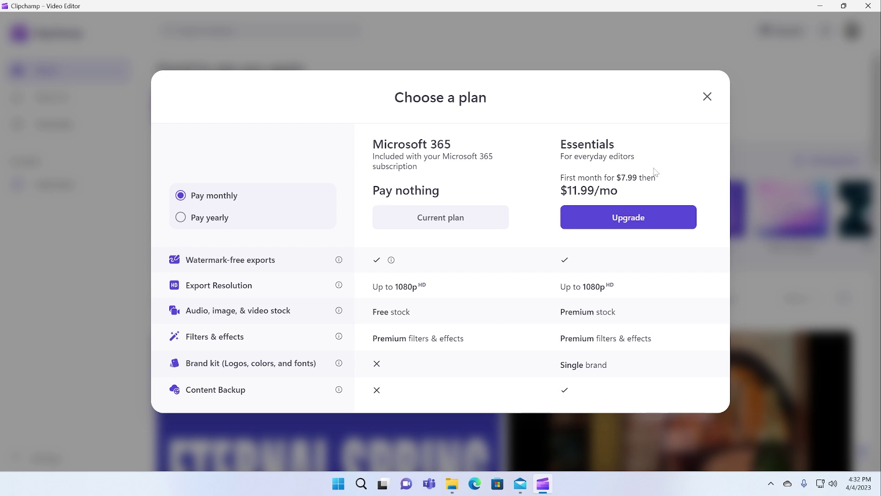
Step: Close the Choose a plan dialog to reveal Clipchamp's templates and saved videos
{"action": "left_click", "coordinate": [707, 97]}
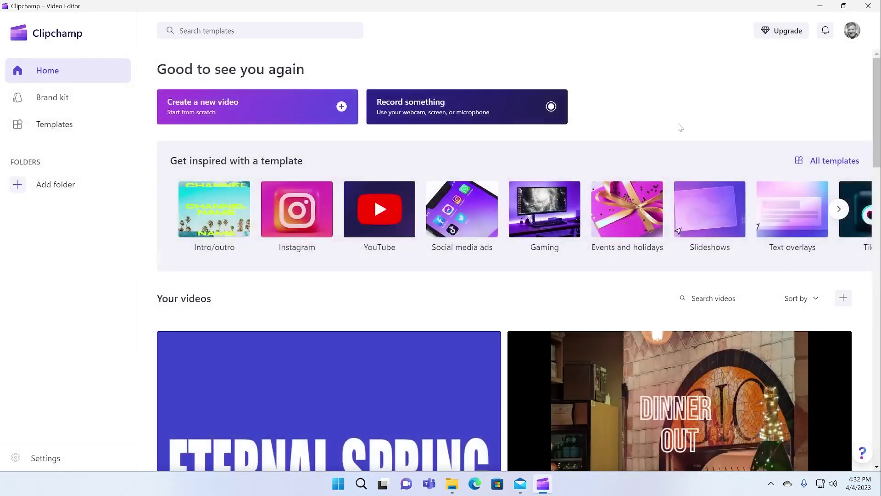
Step: Start a new Clipchamp video and browse File Explorer to the Eternal Spring Assets folder
{"action": "left_click", "coordinate": [342, 114]}
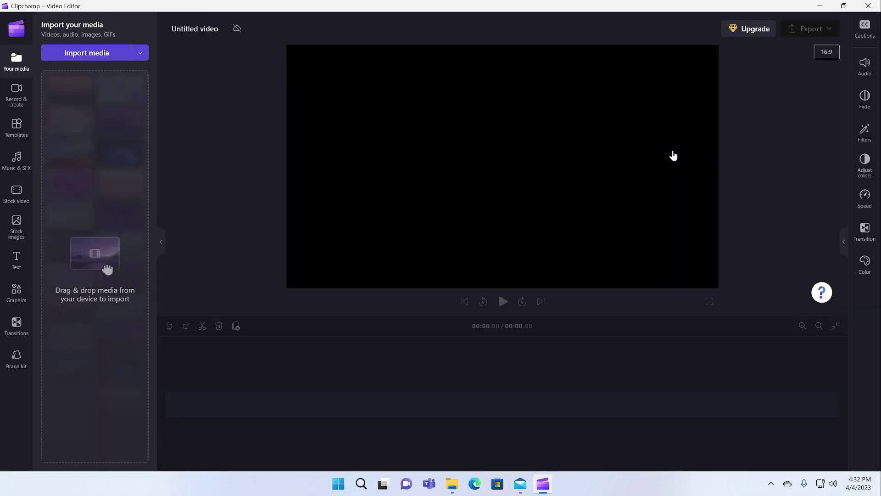
{"action": "key", "text": "super+e"}
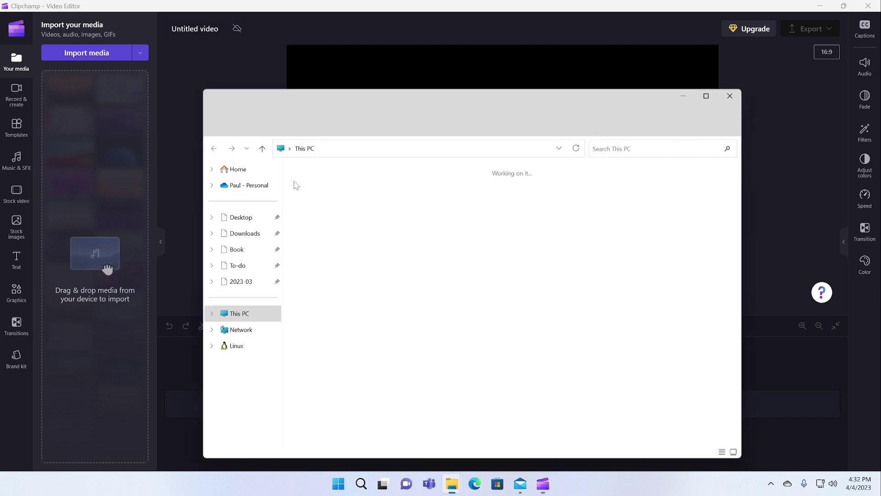
{"action": "left_click", "coordinate": [235, 265]}
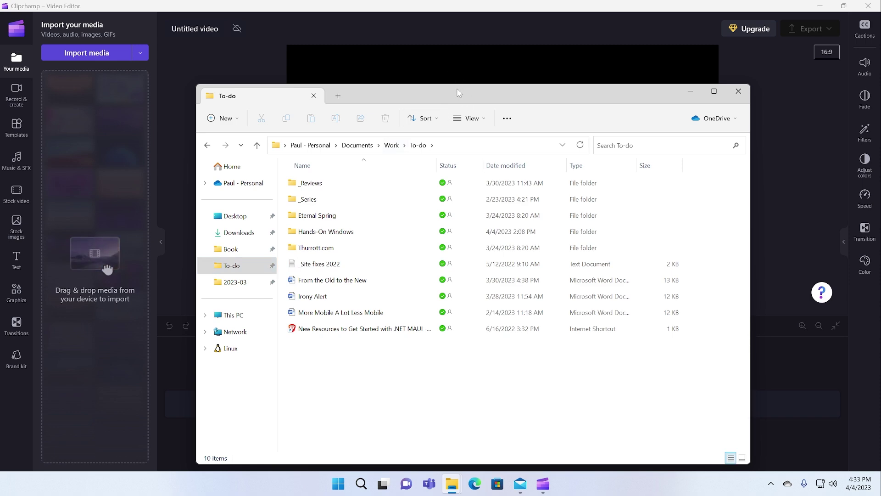
{"action": "left_click_drag", "start_coordinate": [459, 94], "coordinate": [448, 67]}
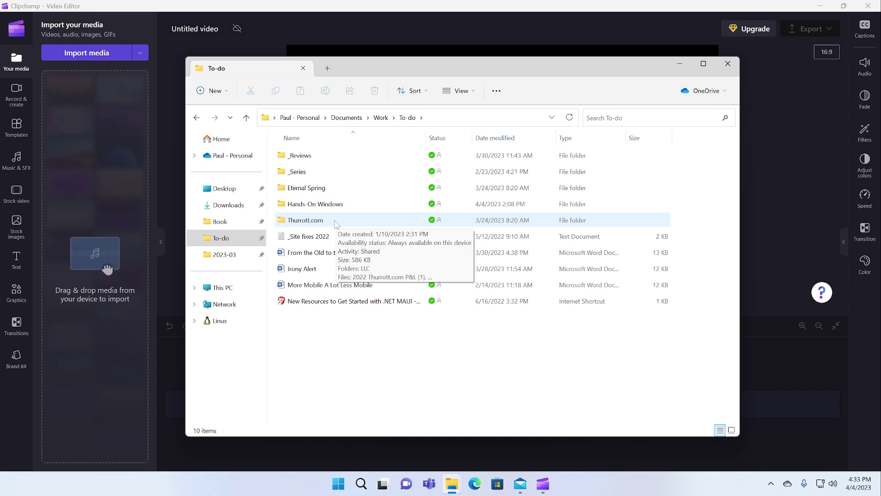
{"action": "double_click", "coordinate": [322, 204]}
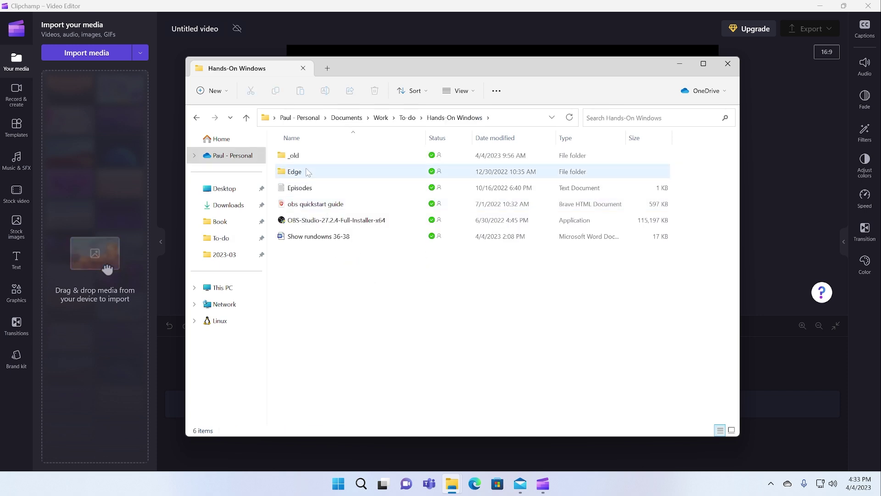
{"action": "key", "text": "alt+Left"}
{"action": "left_click", "coordinate": [318, 186]}
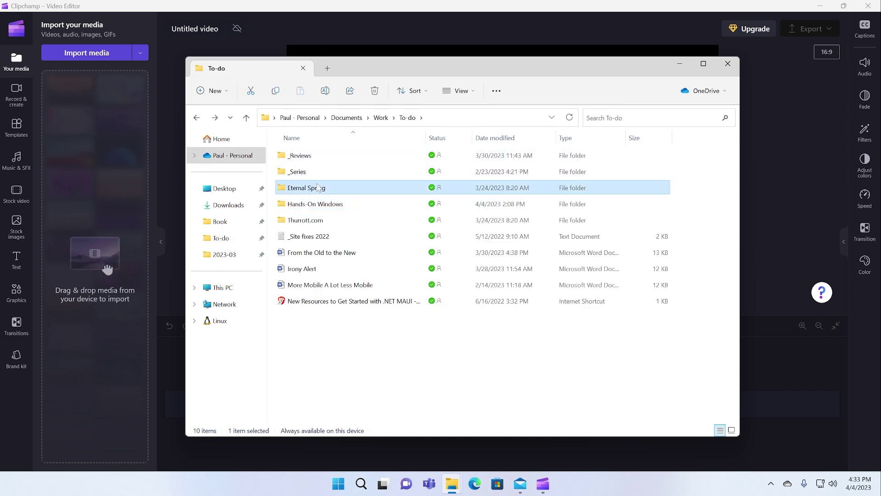
{"action": "double_click", "coordinate": [318, 187]}
{"action": "double_click", "coordinate": [316, 155]}
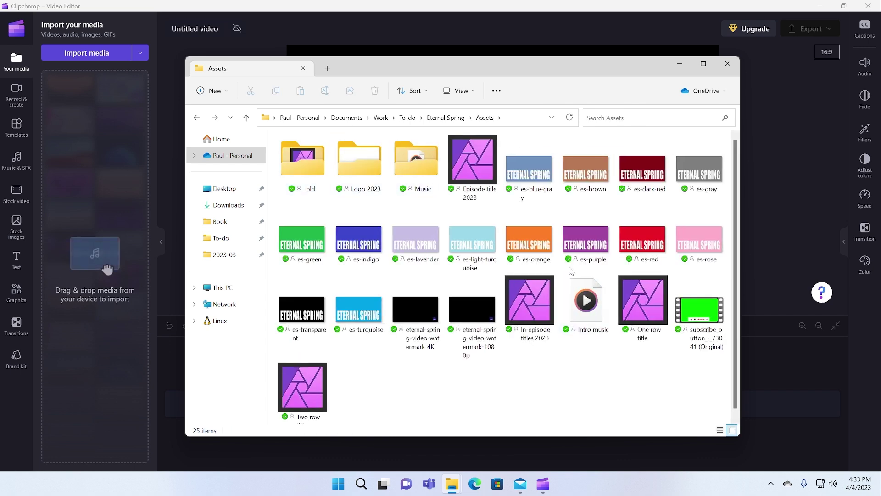
Step: Import es-blue-gray, the 1080p watermark and Intro music into Clipchamp's media
{"action": "left_click", "coordinate": [530, 177]}
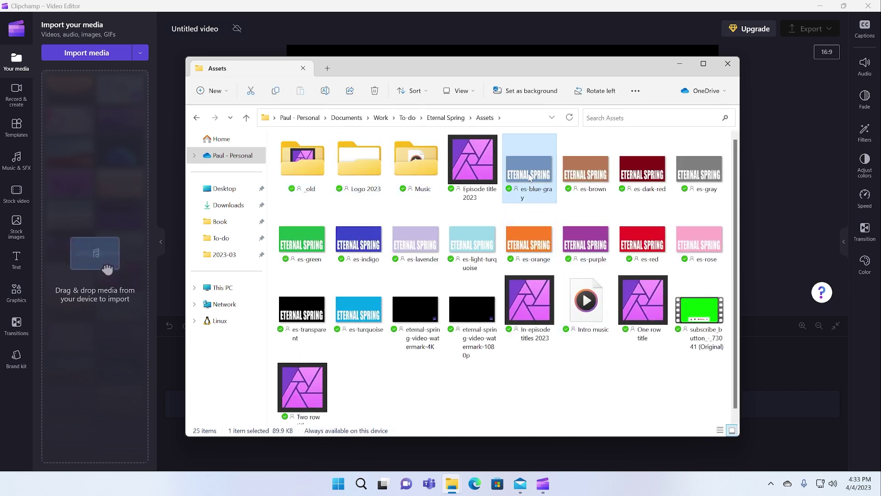
{"action": "left_click_drag", "start_coordinate": [529, 177], "coordinate": [167, 193]}
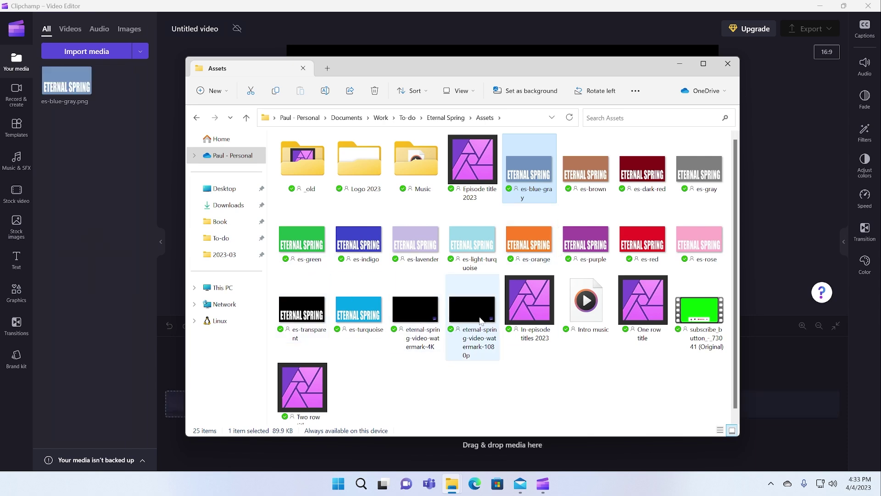
{"action": "left_click_drag", "start_coordinate": [480, 320], "coordinate": [94, 232]}
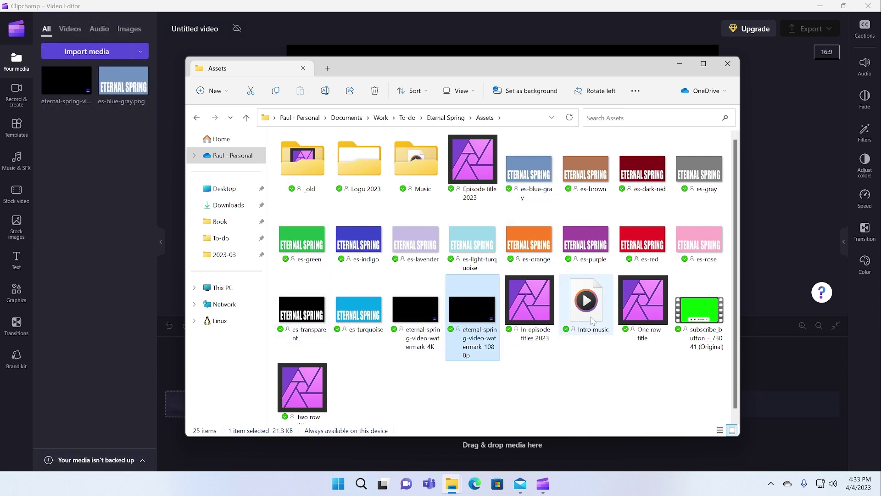
{"action": "left_click", "coordinate": [592, 321]}
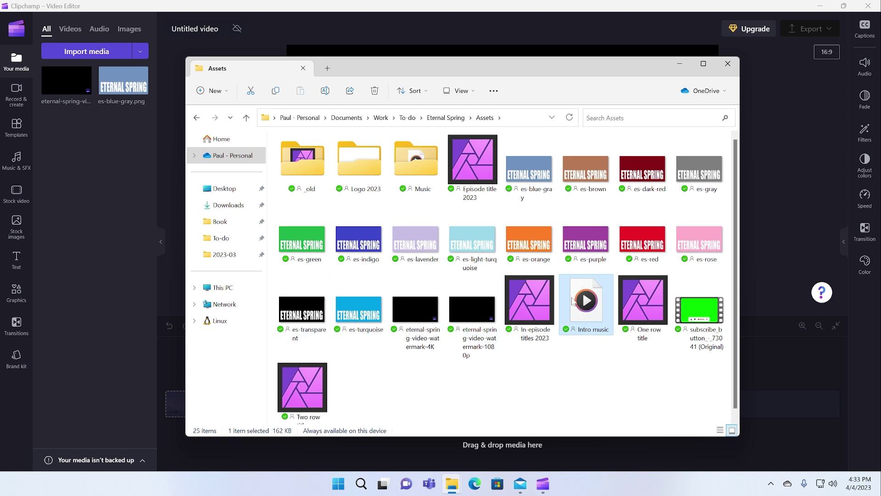
{"action": "left_click_drag", "start_coordinate": [572, 301], "coordinate": [69, 183]}
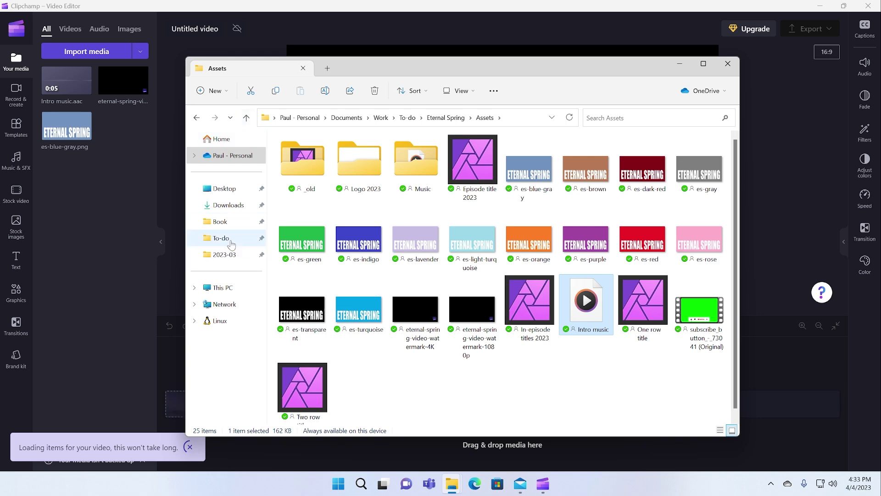
Step: Import the 2023-02-20 Zoom meeting video, close Explorer, and place es-blue-gray at the timeline start
{"action": "left_click", "coordinate": [246, 117]}
{"action": "left_click", "coordinate": [246, 118]}
{"action": "left_click", "coordinate": [246, 117]}
{"action": "left_click", "coordinate": [246, 118]}
{"action": "left_click", "coordinate": [246, 118]}
{"action": "left_click", "coordinate": [246, 118]}
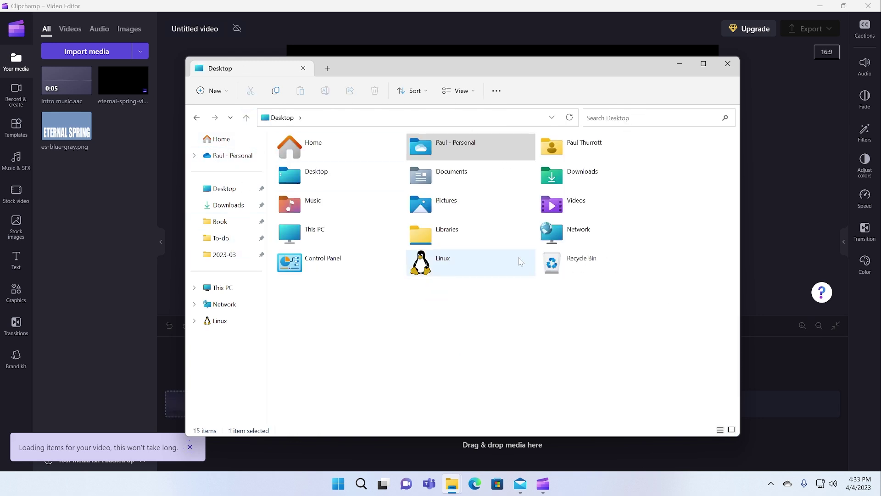
{"action": "double_click", "coordinate": [568, 207]}
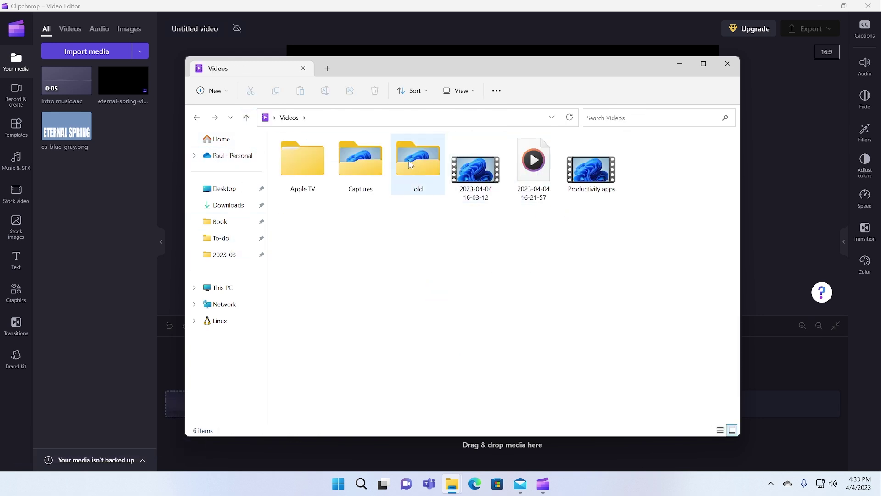
{"action": "key", "text": "alt+Up"}
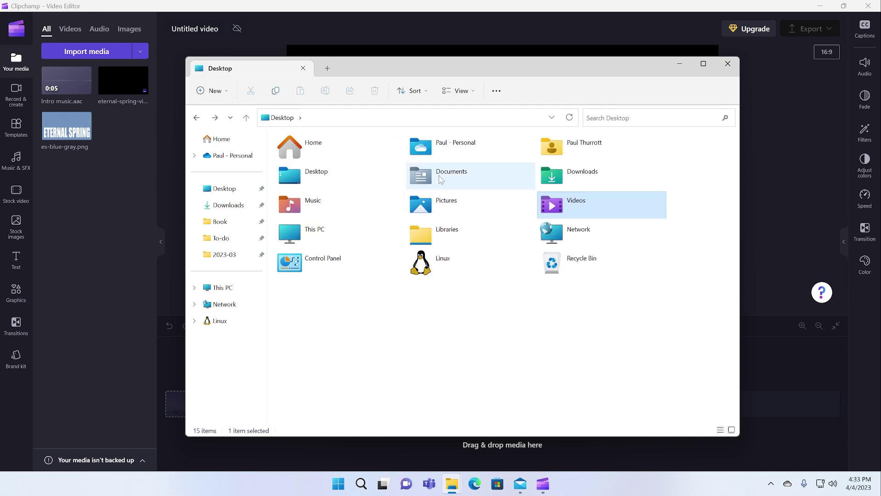
{"action": "double_click", "coordinate": [440, 179]}
{"action": "double_click", "coordinate": [331, 299]}
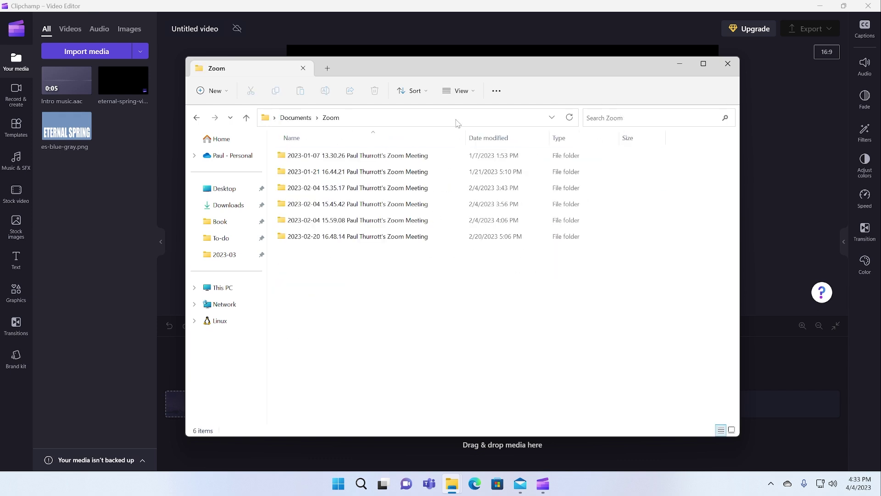
{"action": "double_click", "coordinate": [393, 236]}
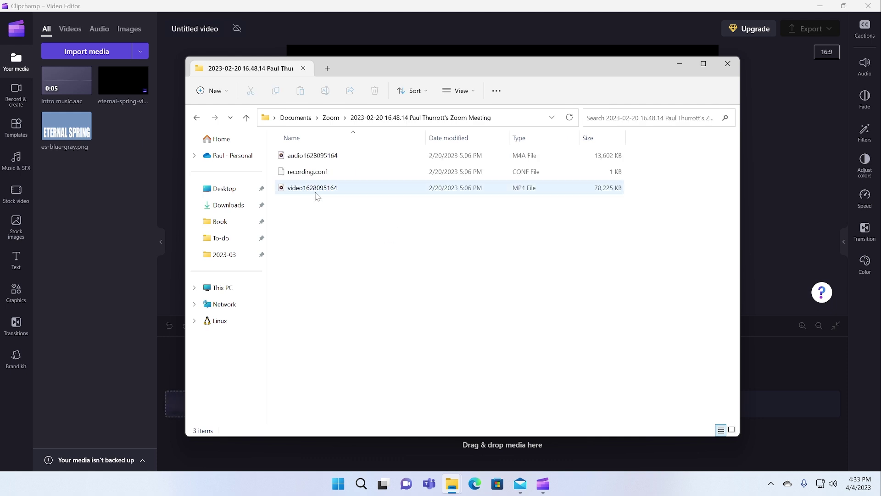
{"action": "left_click_drag", "start_coordinate": [316, 197], "coordinate": [110, 221]}
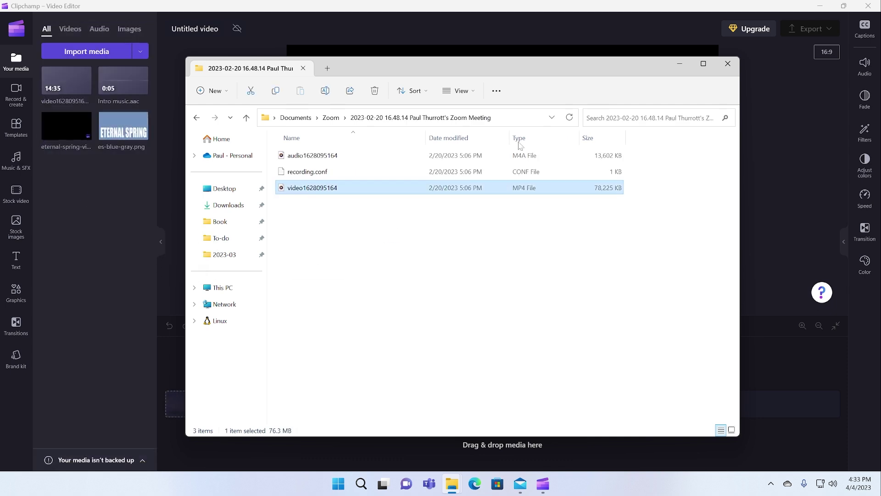
{"action": "left_click", "coordinate": [728, 64]}
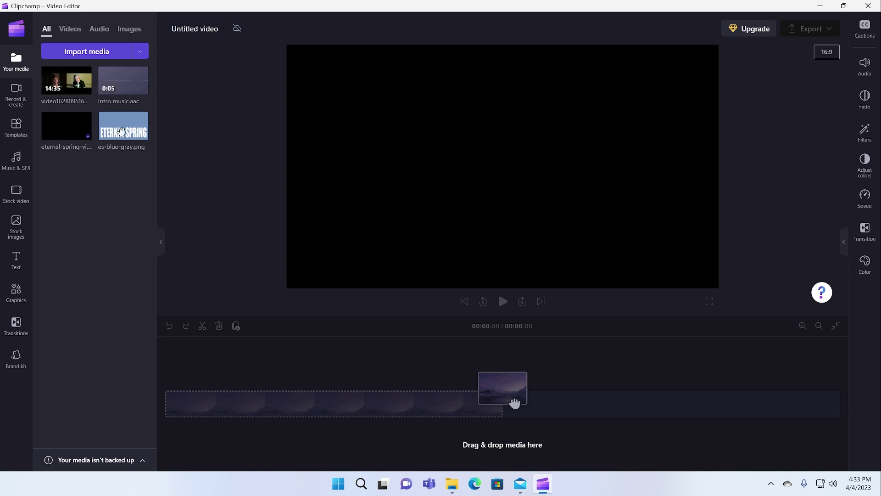
{"action": "left_click_drag", "start_coordinate": [515, 402], "coordinate": [204, 403]}
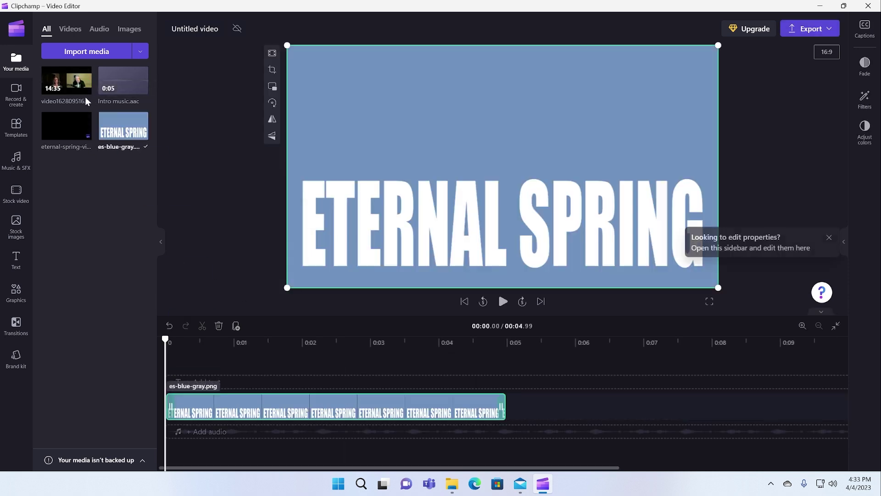
{"action": "left_click_drag", "start_coordinate": [84, 120], "coordinate": [521, 407]}
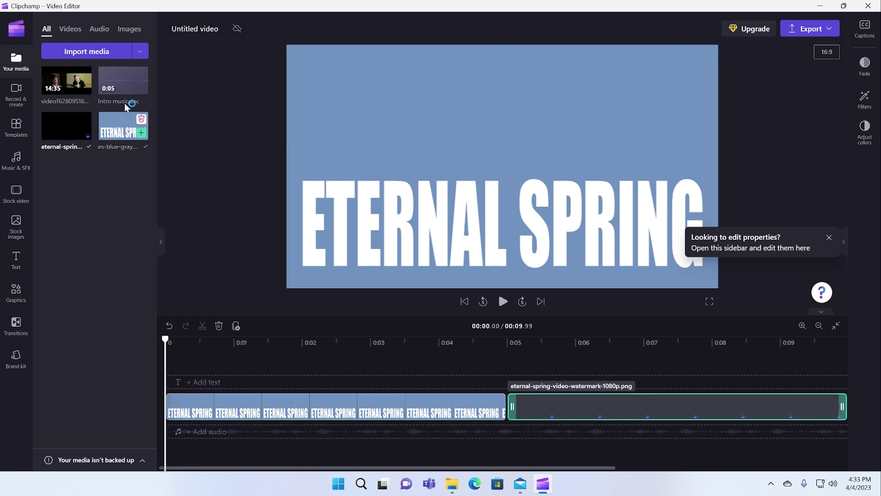
{"action": "left_click_drag", "start_coordinate": [125, 90], "coordinate": [174, 376]}
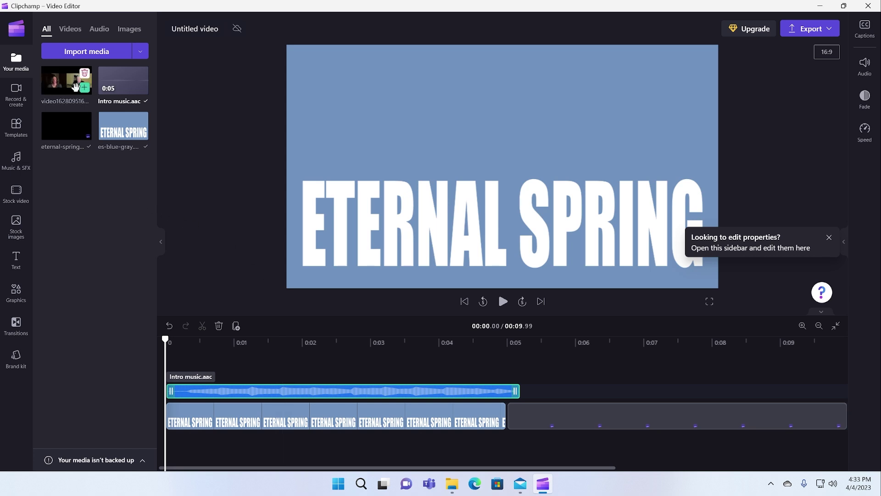
{"action": "mouse_move", "coordinate": [64, 133]}
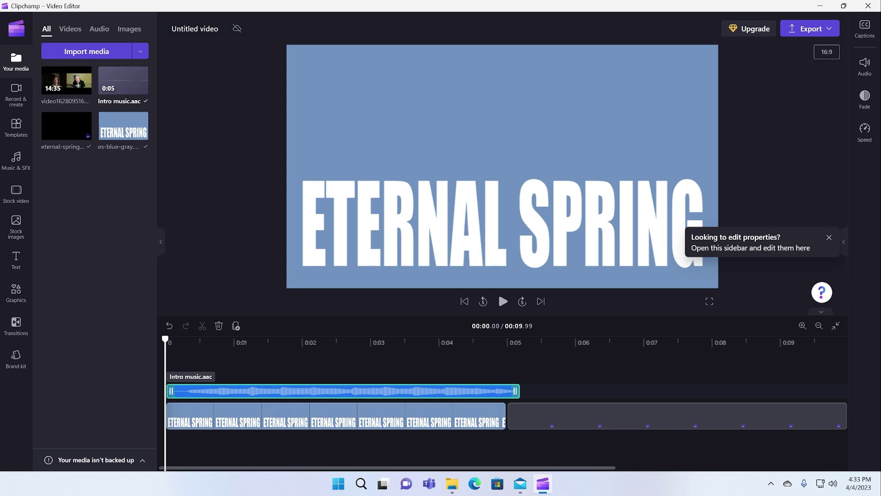
{"action": "left_click_drag", "start_coordinate": [642, 424], "coordinate": [577, 425]}
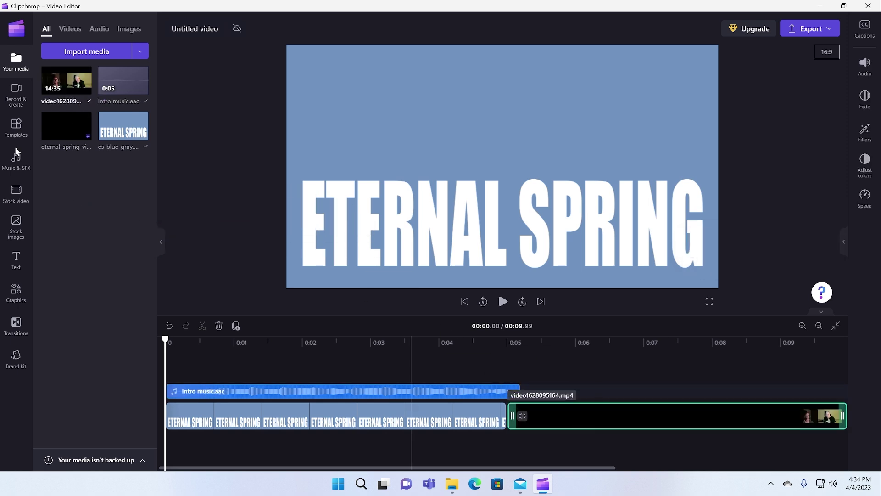
{"action": "left_click_drag", "start_coordinate": [81, 131], "coordinate": [545, 381]}
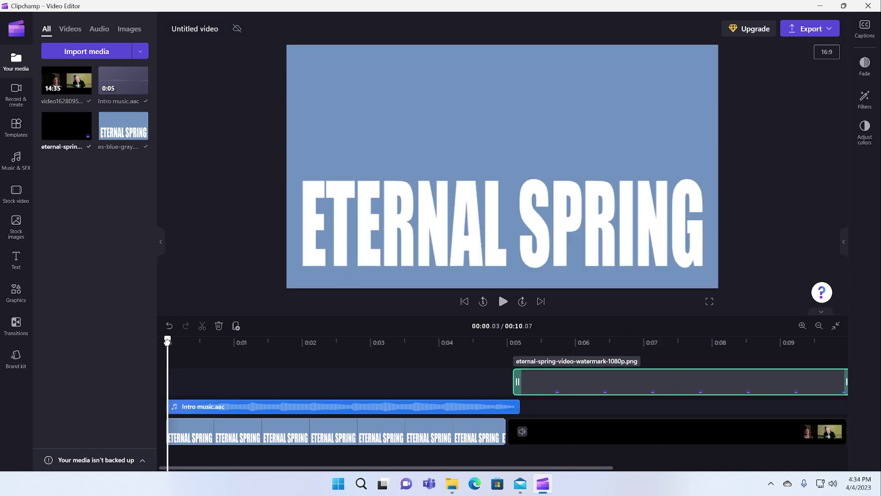
{"action": "left_click_drag", "start_coordinate": [167, 340], "coordinate": [530, 349]}
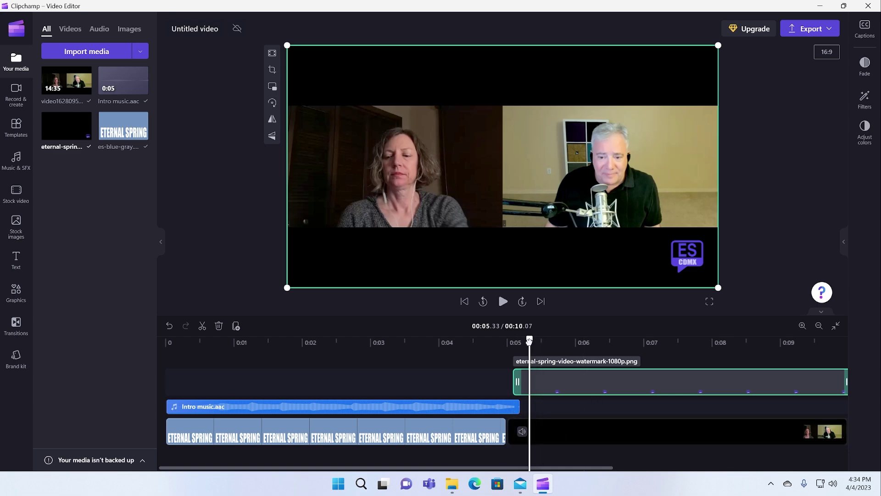
{"action": "left_click_drag", "start_coordinate": [529, 339], "coordinate": [108, 347]}
{"action": "left_click", "coordinate": [220, 443]}
{"action": "key", "text": "space"}
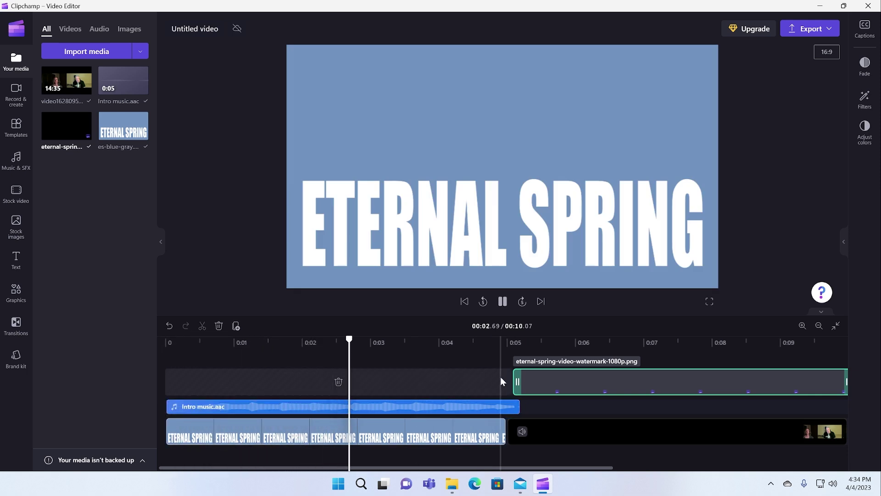
{"action": "left_click", "coordinate": [539, 389]}
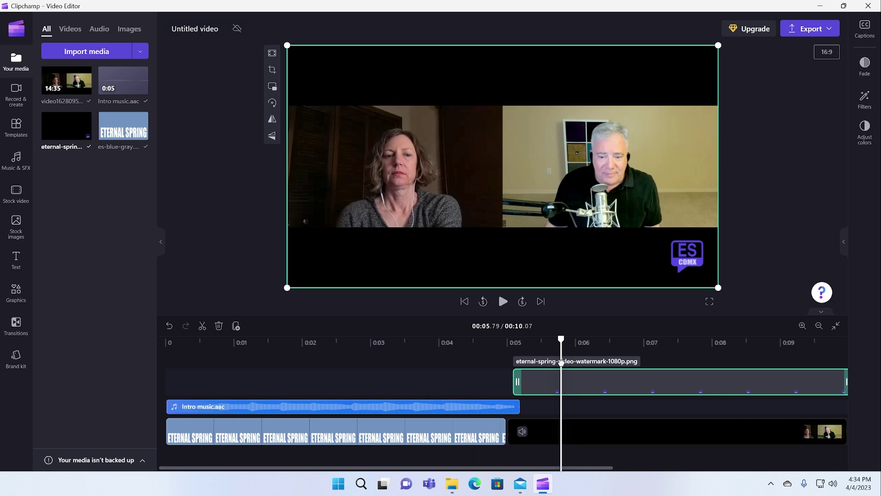
{"action": "left_click", "coordinate": [436, 406]}
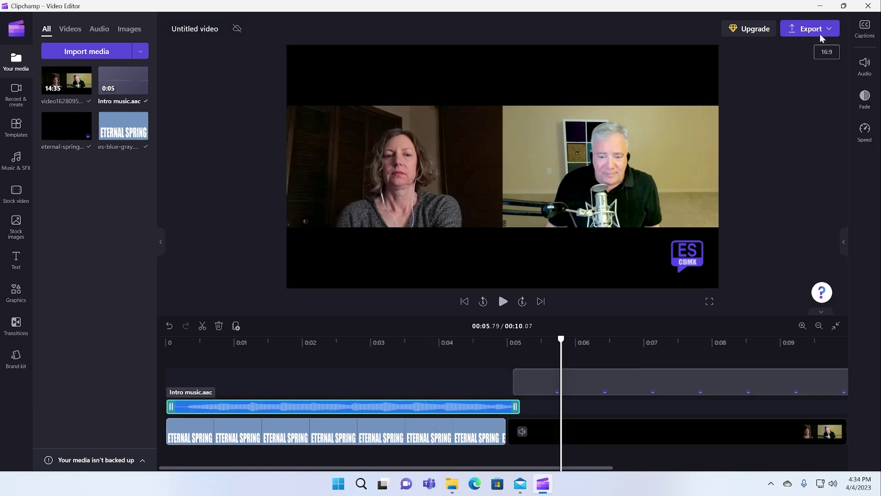
Step: Give the Intro music.aac clip a 1.0s fade in and a 1.0s fade out
{"action": "left_click", "coordinate": [864, 66]}
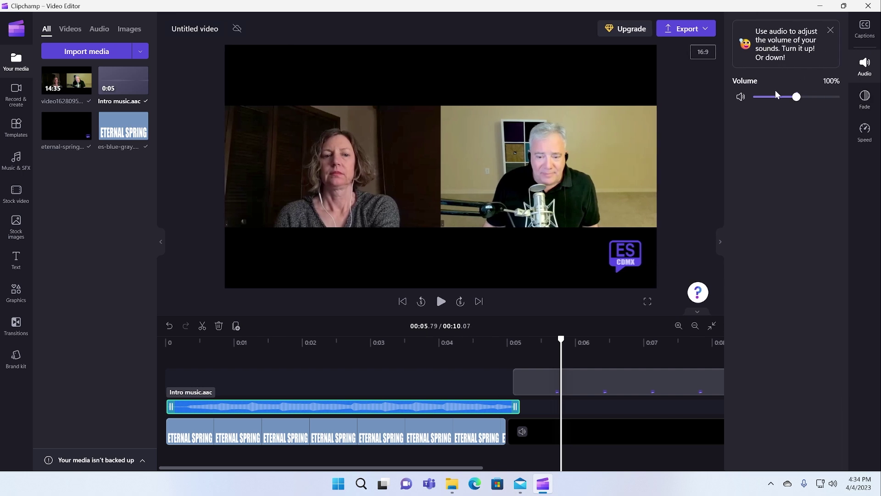
{"action": "left_click", "coordinate": [866, 105]}
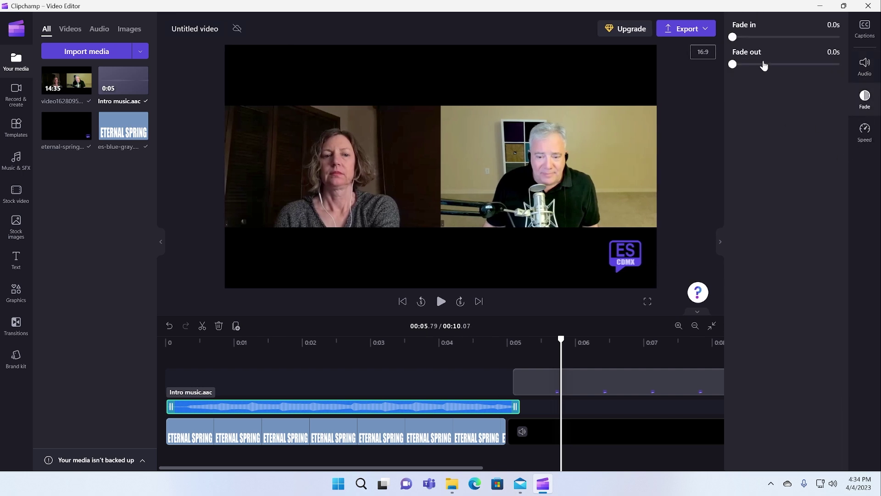
{"action": "left_click_drag", "start_coordinate": [732, 36], "coordinate": [785, 36]}
{"action": "left_click_drag", "start_coordinate": [732, 64], "coordinate": [786, 63]}
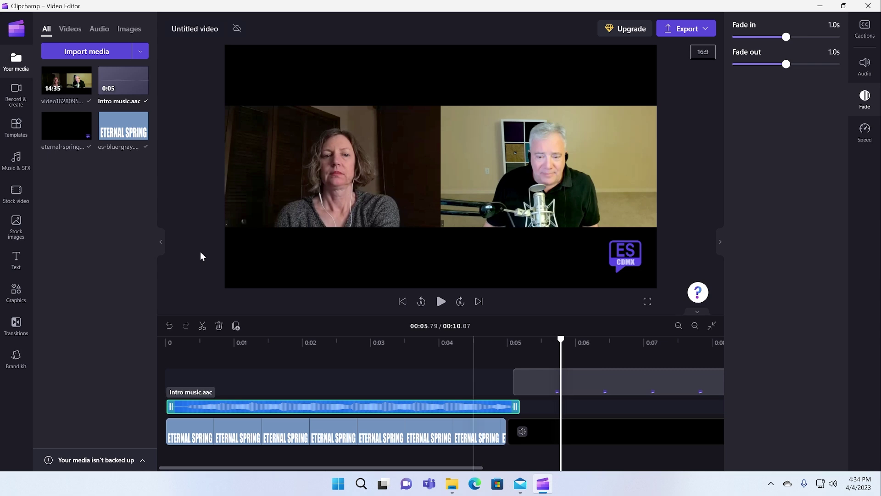
{"action": "left_click", "coordinate": [10, 99]}
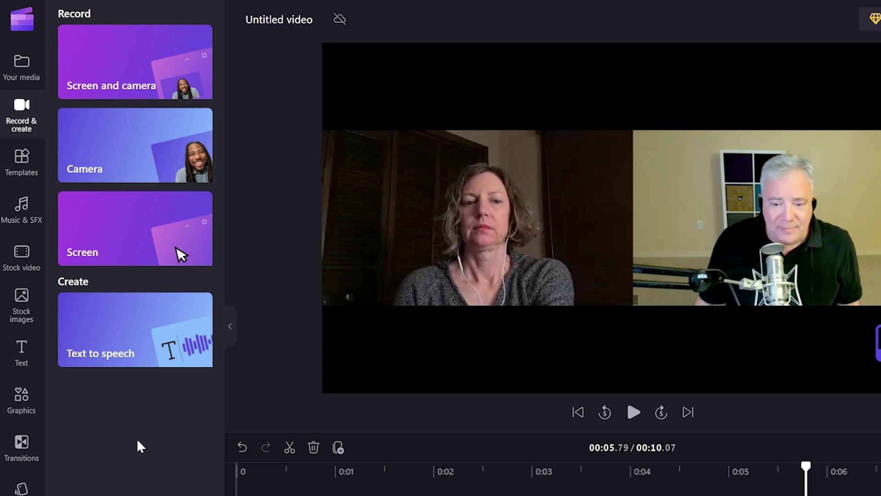
Step: Browse Templates and Music & SFX, then search stock videos for 'mexico'
{"action": "left_click", "coordinate": [19, 173]}
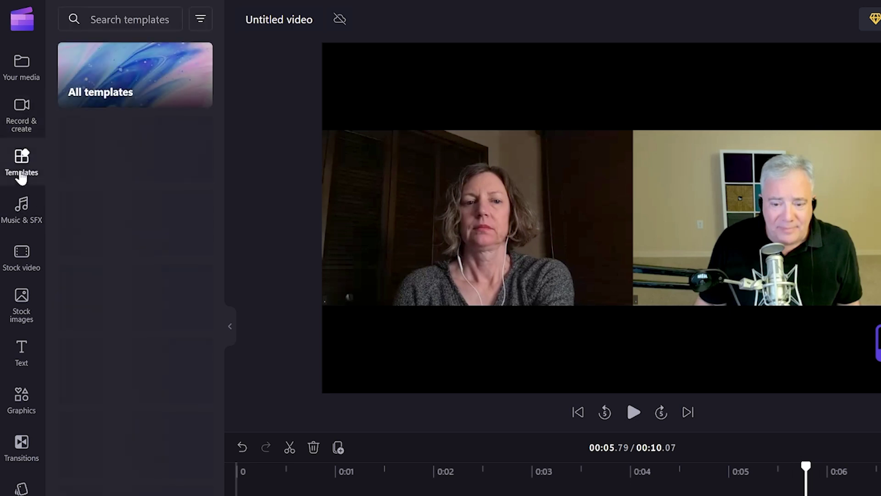
{"action": "left_click", "coordinate": [22, 223]}
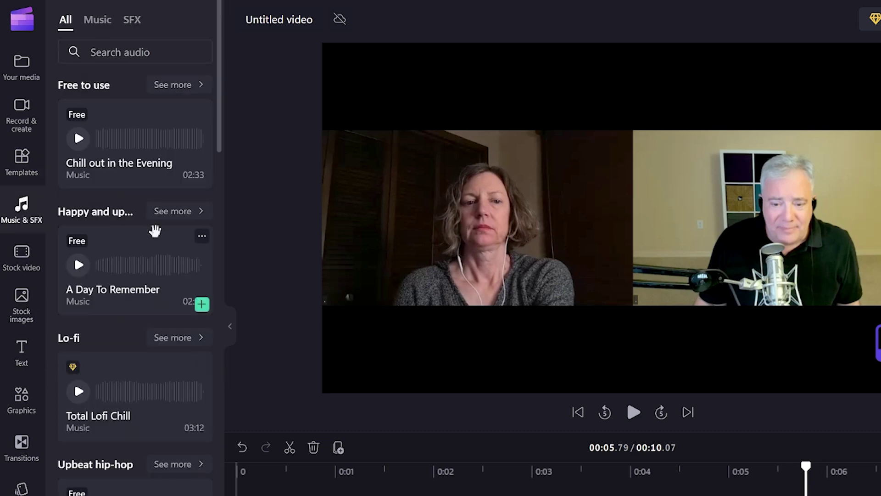
{"action": "left_click", "coordinate": [38, 266]}
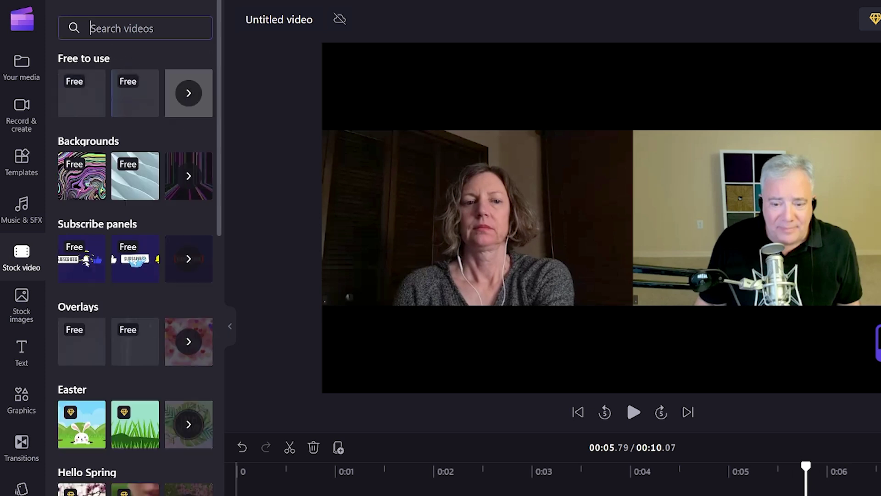
{"action": "type", "text": "mexico"}
{"action": "key", "text": "Return"}
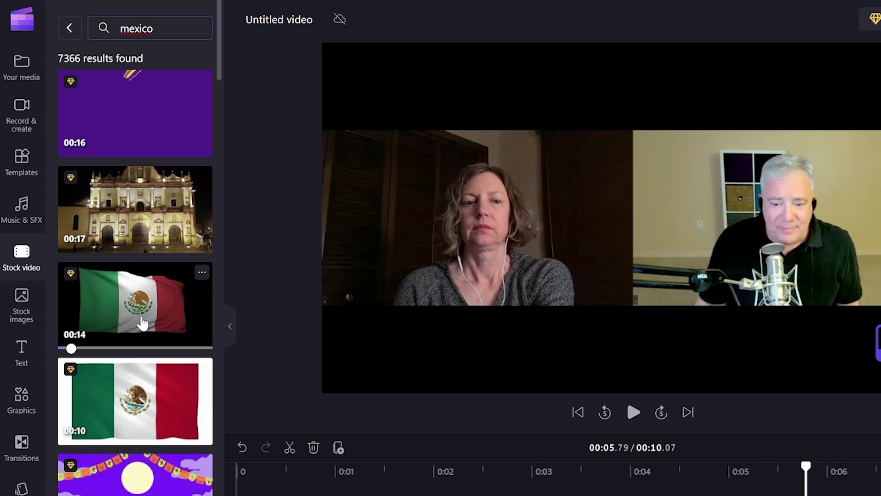
{"action": "scroll", "coordinate": [142, 324], "scroll_direction": "down", "scroll_amount": 4}
{"action": "scroll", "coordinate": [142, 323], "scroll_direction": "down", "scroll_amount": 2}
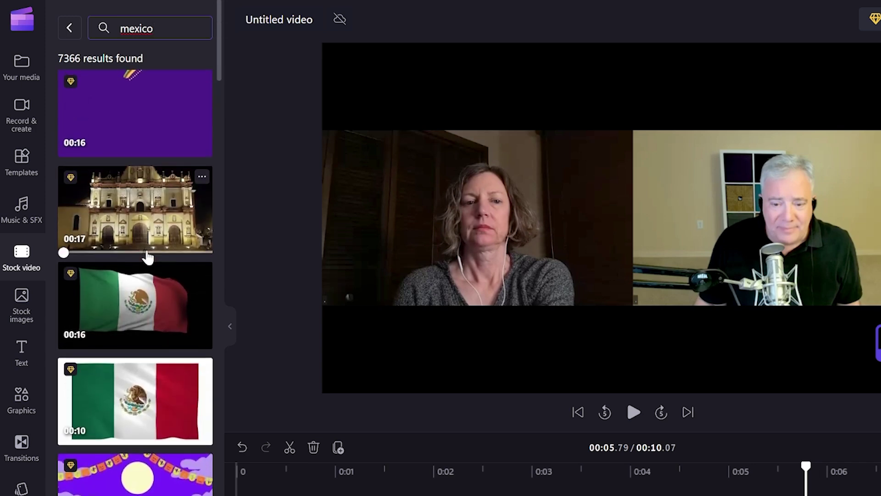
{"action": "scroll", "coordinate": [146, 318], "scroll_direction": "down", "scroll_amount": 12}
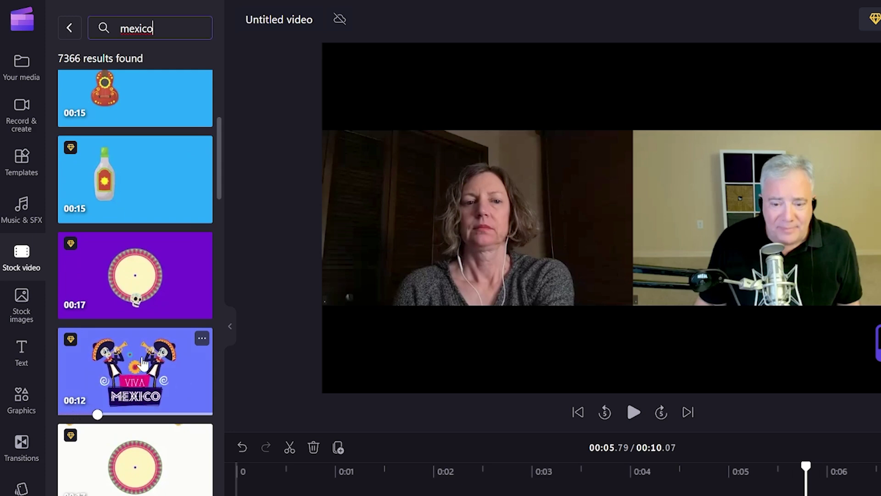
Step: Search stock images for 'mexico' and preview the Mexico Vector Doodle image
{"action": "left_click", "coordinate": [20, 312]}
{"action": "left_click", "coordinate": [92, 27]}
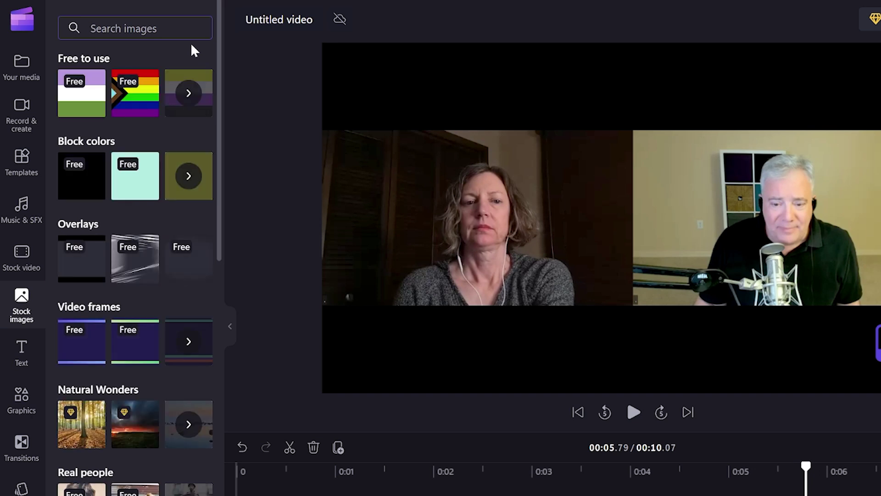
{"action": "type", "text": "e"}
{"action": "key", "text": "BackSpace"}
{"action": "type", "text": "mexico"}
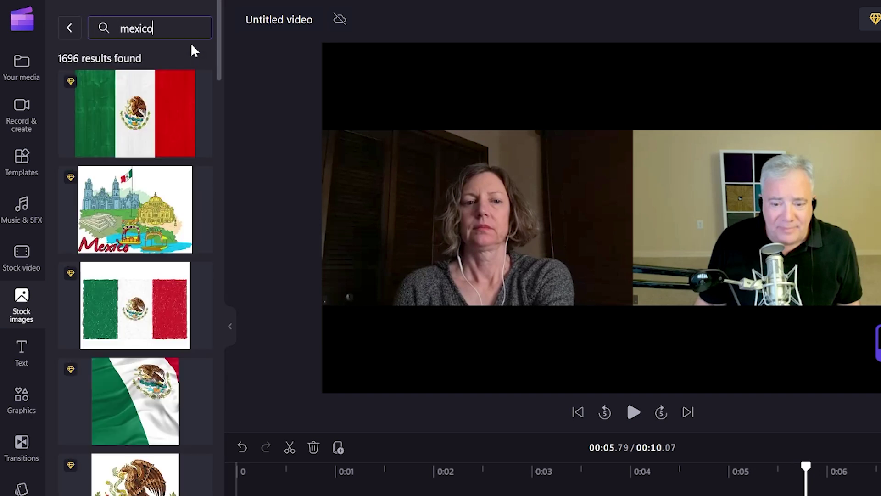
{"action": "left_click", "coordinate": [184, 218]}
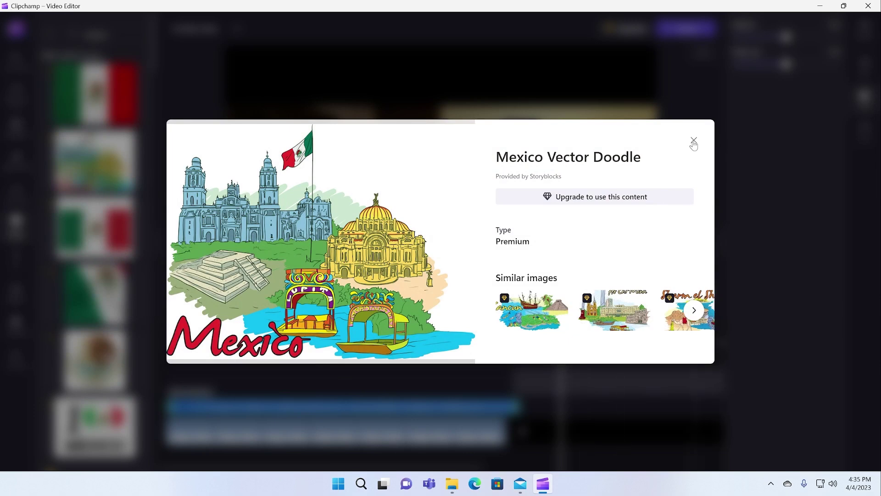
{"action": "left_click", "coordinate": [693, 140]}
Step: Put a Cross fade between the Eternal Spring title and Zoom meeting clips and play it back
{"action": "left_click", "coordinate": [15, 259]}
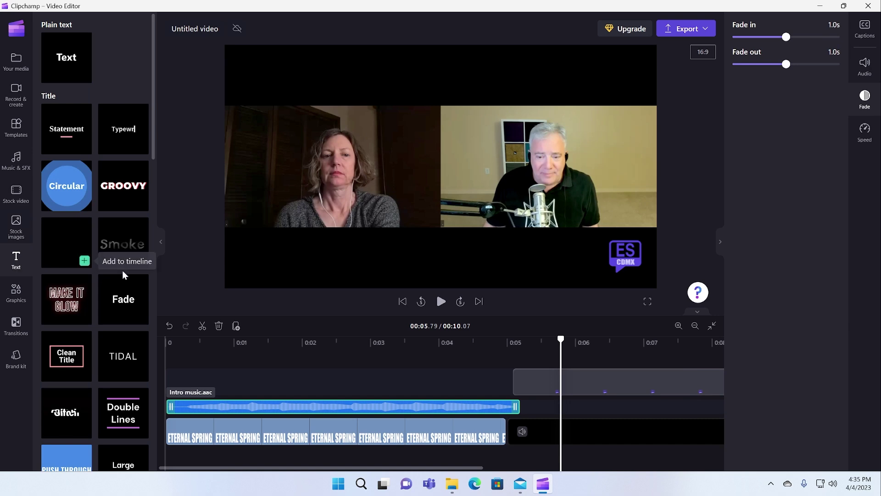
{"action": "left_click", "coordinate": [16, 325]}
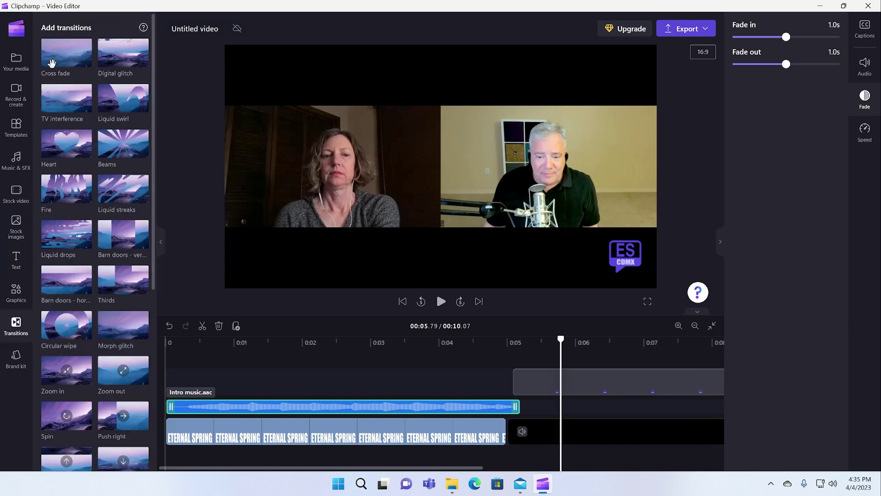
{"action": "mouse_move", "coordinate": [51, 63]}
{"action": "left_mouse_down"}
{"action": "mouse_move", "coordinate": [392, 308]}
{"action": "mouse_move", "coordinate": [507, 431]}
{"action": "left_mouse_up"}
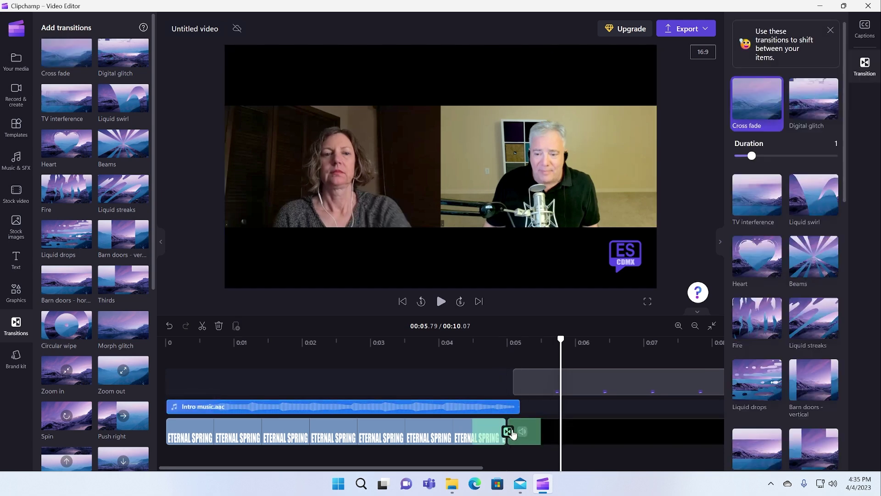
{"action": "left_click_drag", "start_coordinate": [561, 340], "coordinate": [487, 353]}
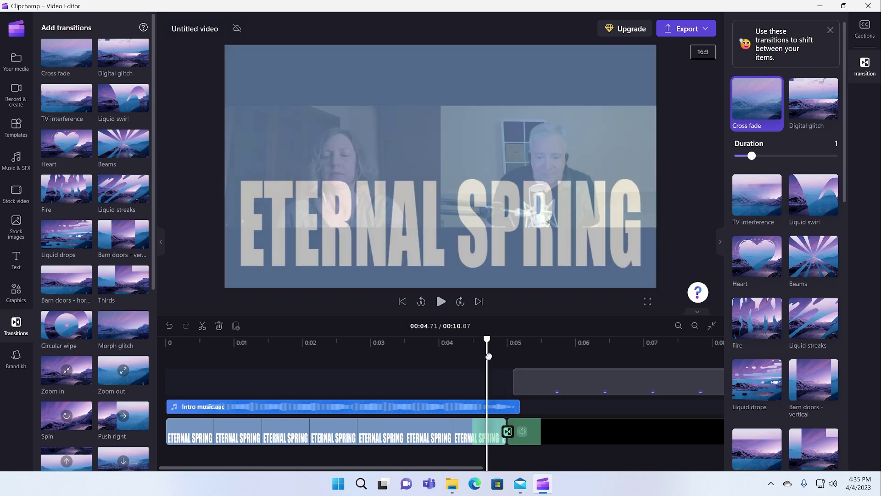
{"action": "key", "text": "space"}
{"action": "key", "text": "space"}
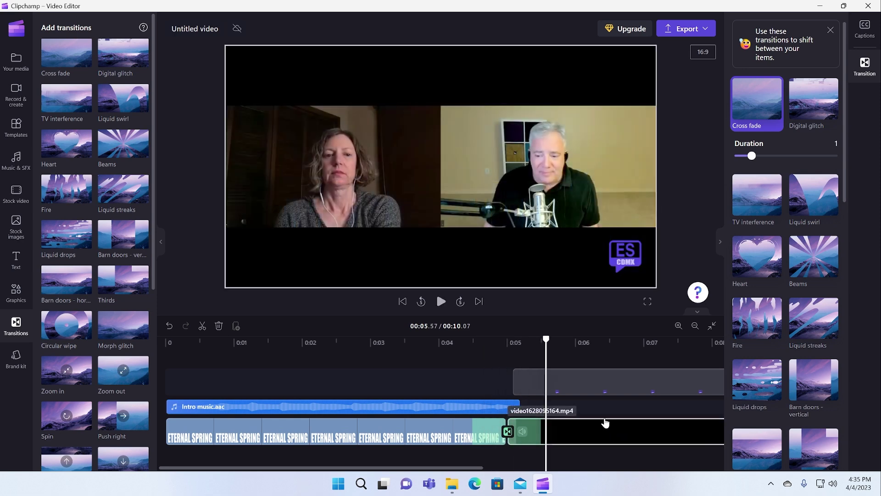
{"action": "left_click", "coordinate": [20, 365]}
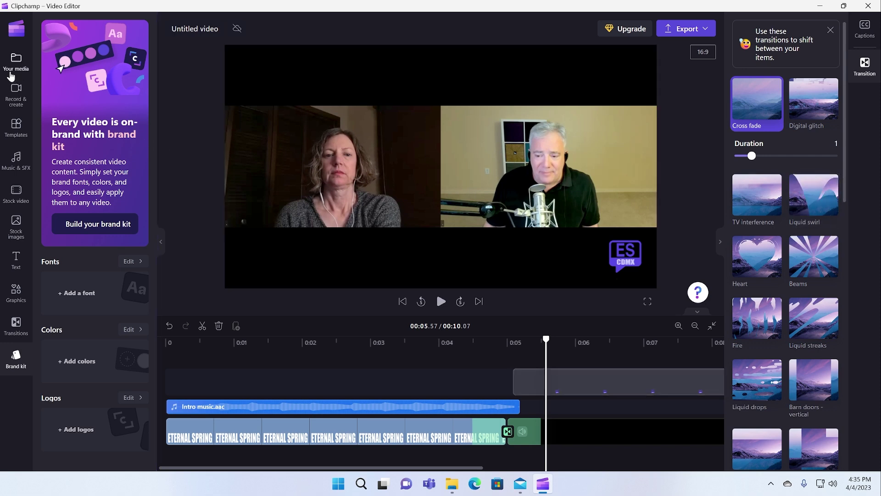
Step: Return to the Clipchamp home page without sync, suppressing the warning, and scroll through Your videos
{"action": "left_click", "coordinate": [17, 31]}
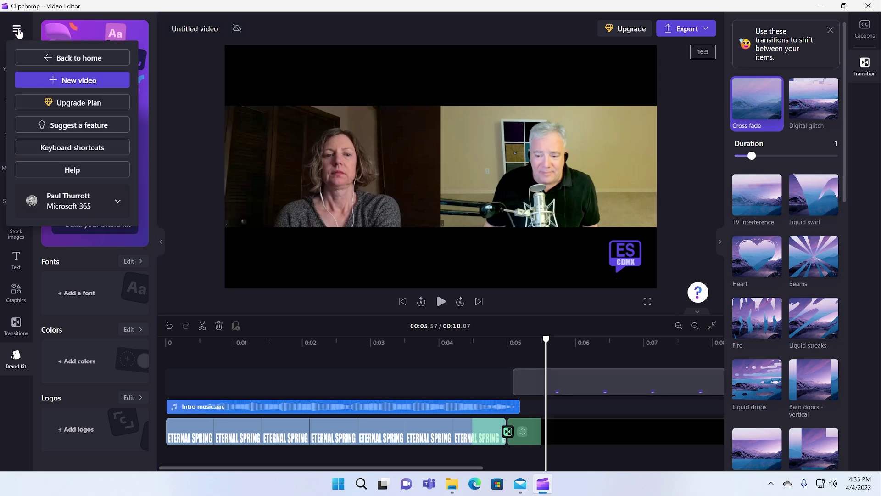
{"action": "left_click", "coordinate": [57, 61]}
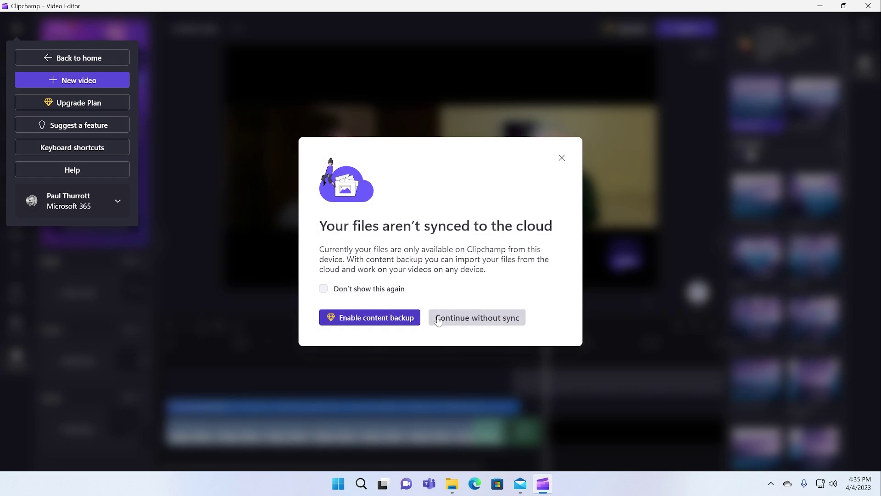
{"action": "left_click", "coordinate": [366, 289]}
{"action": "left_click", "coordinate": [498, 317]}
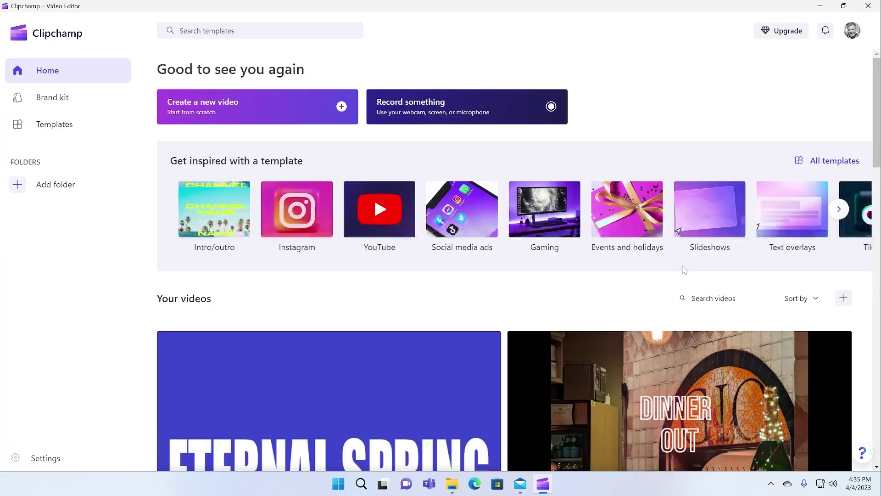
{"action": "scroll", "coordinate": [569, 294], "scroll_direction": "down", "scroll_amount": 4}
{"action": "scroll", "coordinate": [568, 293], "scroll_direction": "down", "scroll_amount": 3}
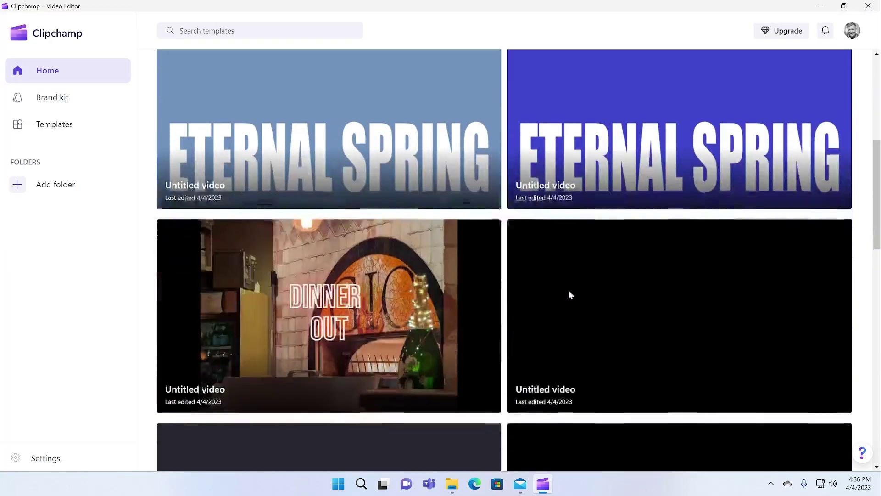
{"action": "scroll", "coordinate": [568, 295], "scroll_direction": "up", "scroll_amount": 7}
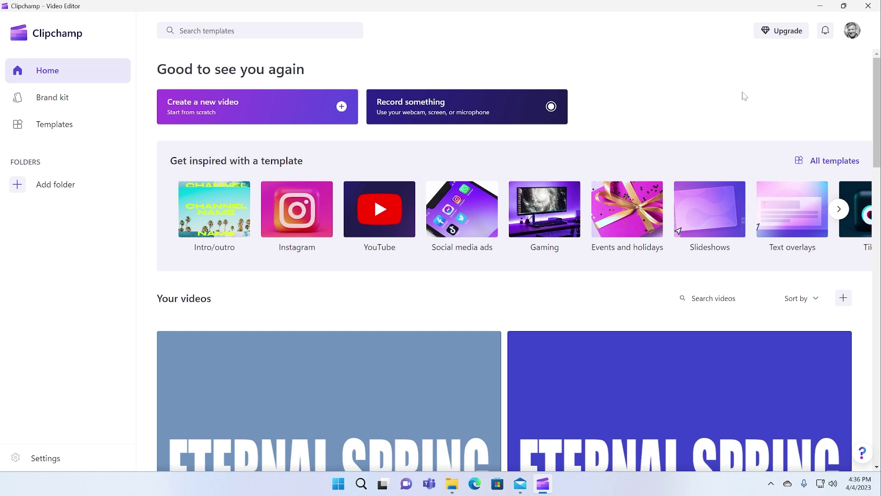
{"action": "scroll", "coordinate": [729, 197], "scroll_direction": "down", "scroll_amount": 3}
{"action": "scroll", "coordinate": [732, 232], "scroll_direction": "up", "scroll_amount": 3}
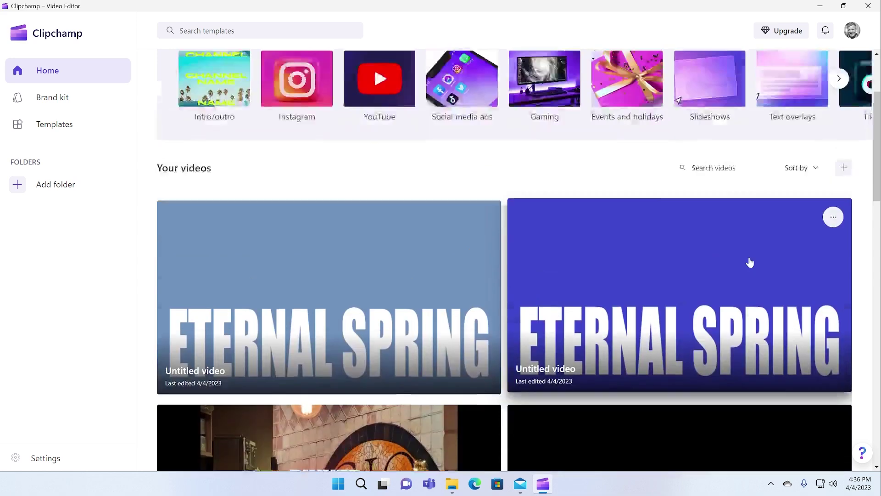